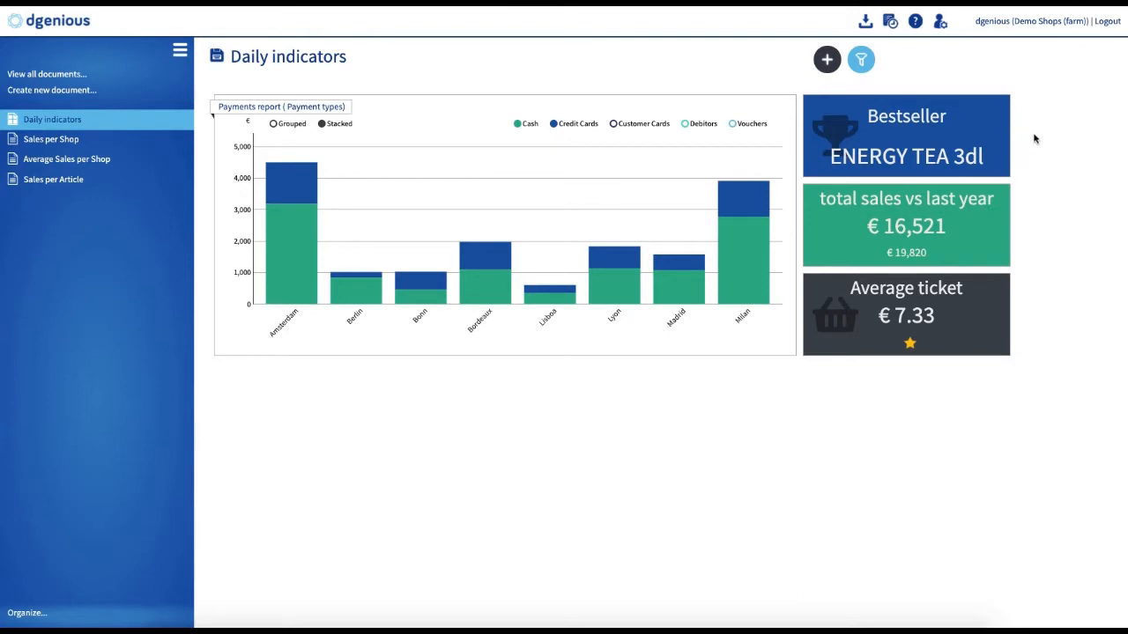
# Step: Add the Top 10 report from the Sales per Article document to a new slot on the dashboard
pyautogui.click(828, 60)
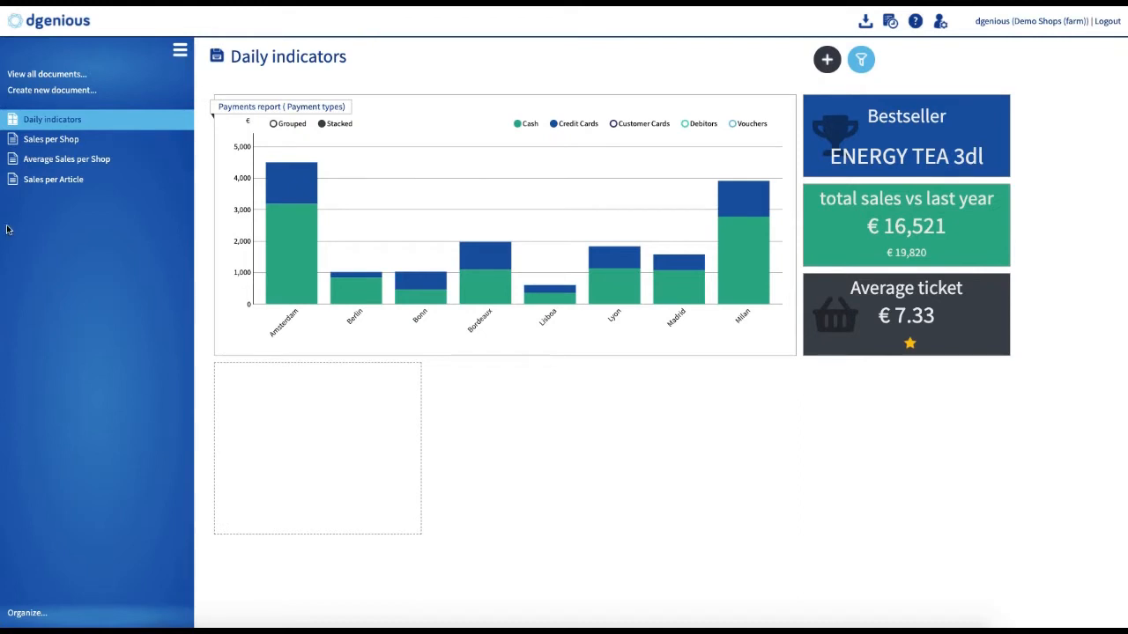
pyautogui.moveTo(39, 183); pyautogui.dragTo(265, 414)
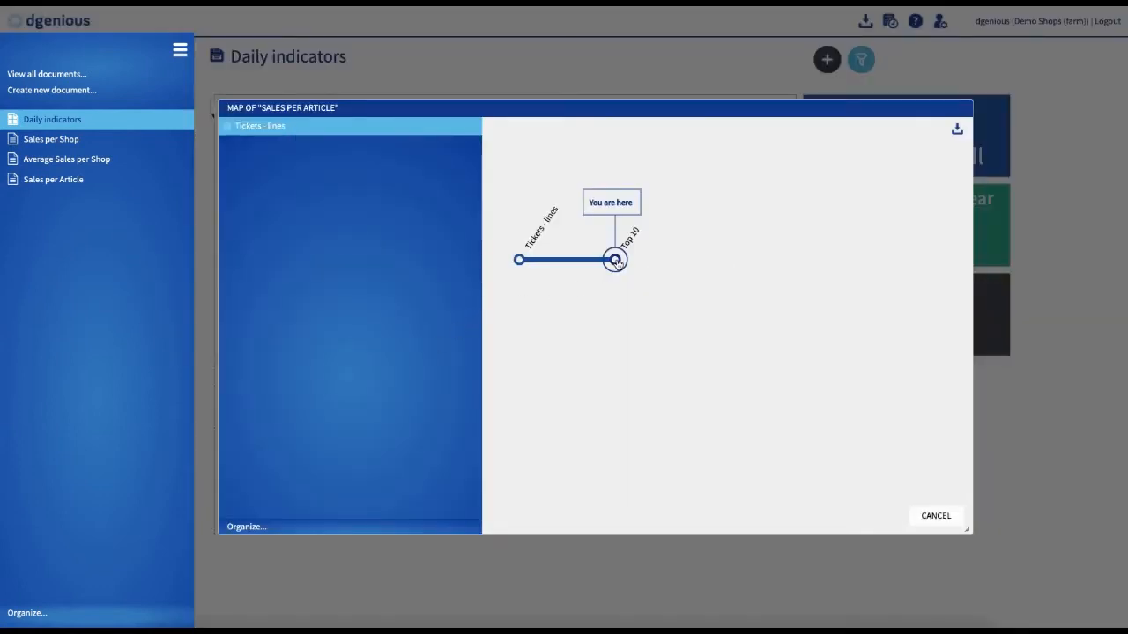
pyautogui.moveTo(616, 261)
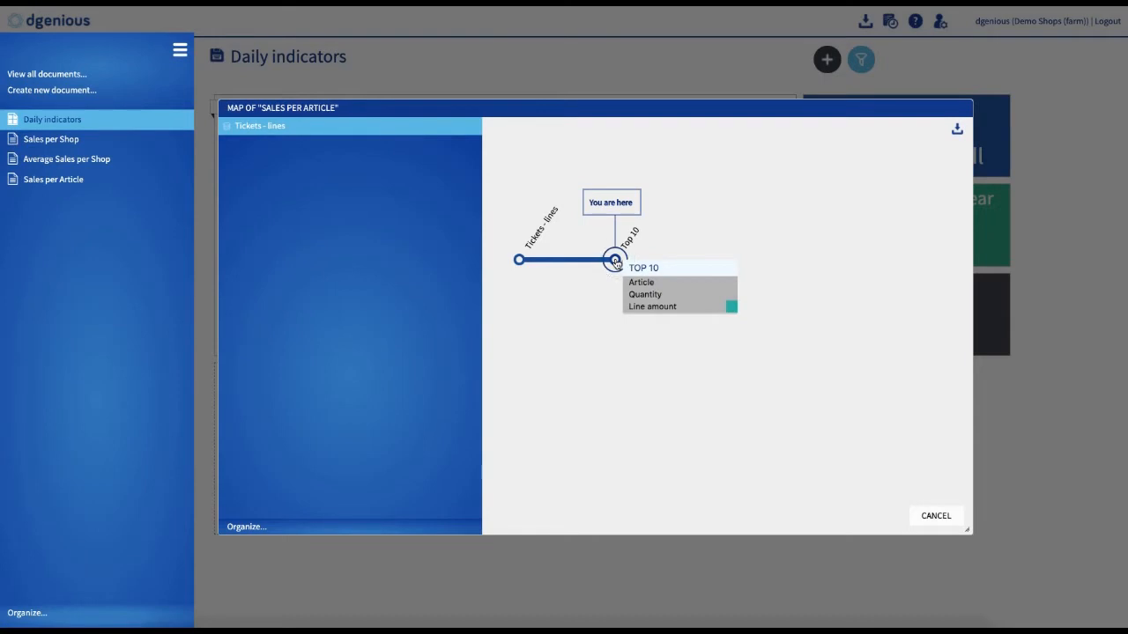
pyautogui.click(615, 261)
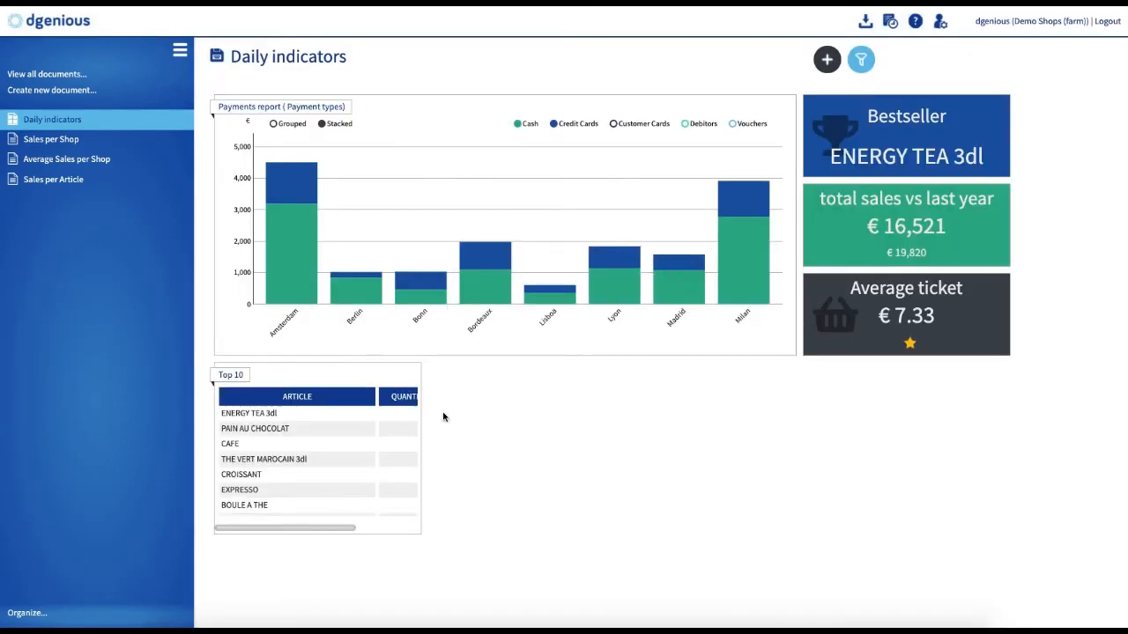
# Step: Turn the Top 10 report into an Indicator chart whose first item shows the fixed text Bestseller
pyautogui.hscroll(3, 374, 415)
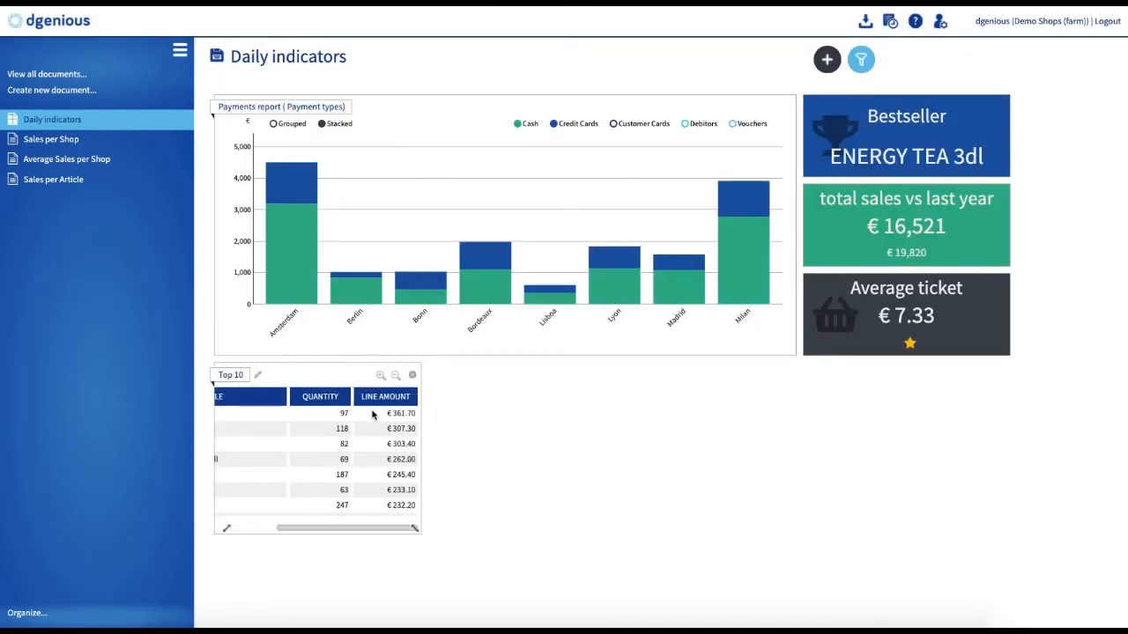
pyautogui.hscroll(-3, 373, 415)
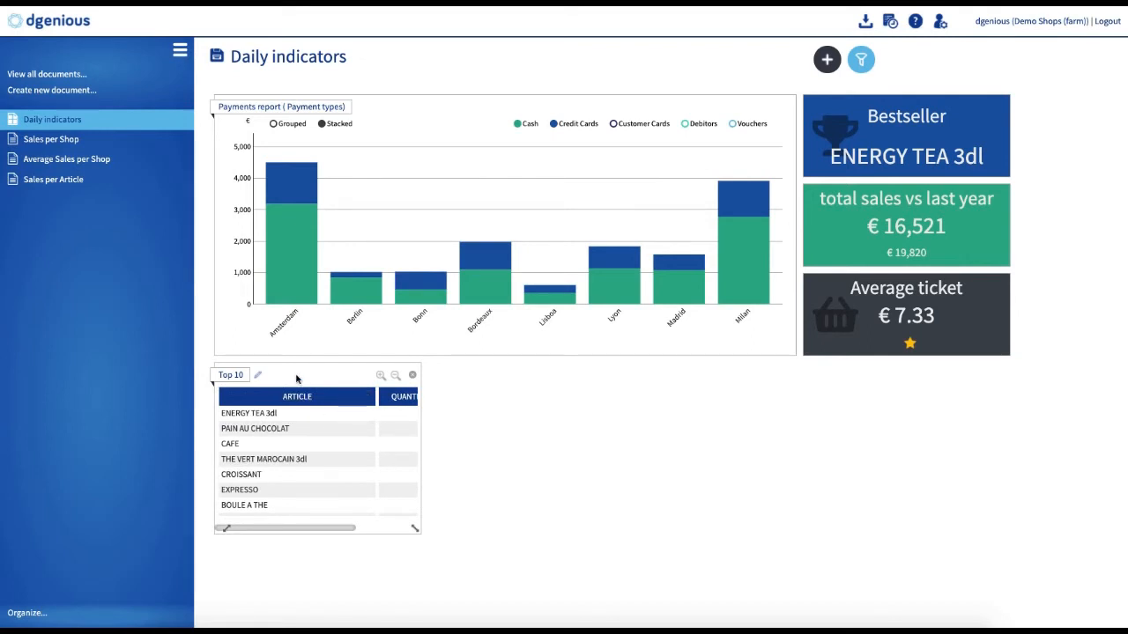
pyautogui.click(229, 377)
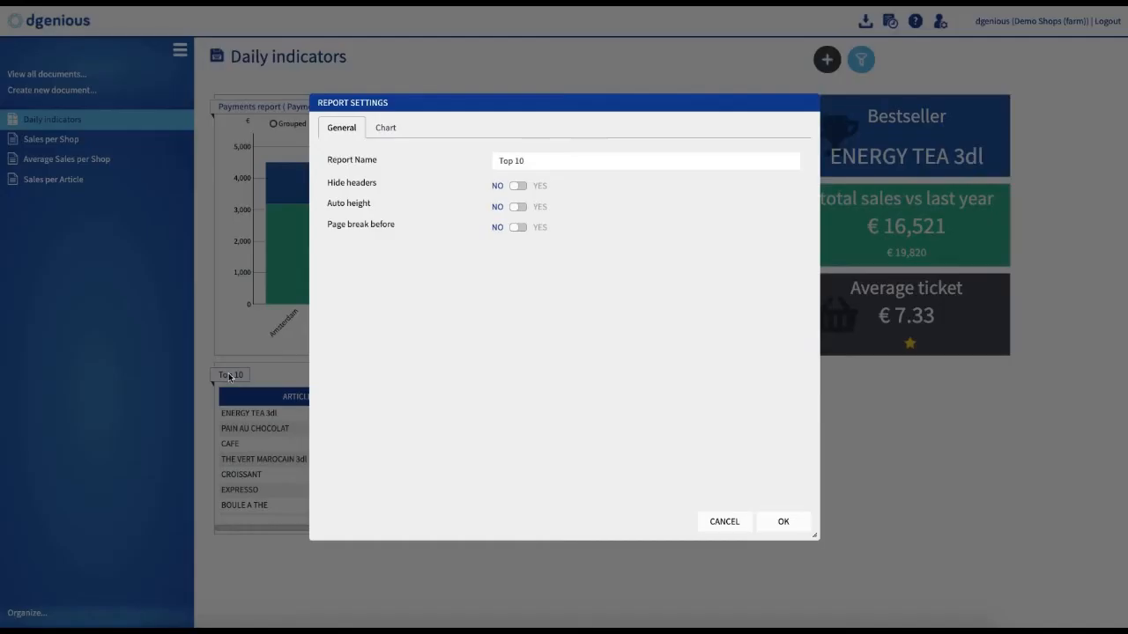
pyautogui.click(387, 129)
pyautogui.click(357, 388)
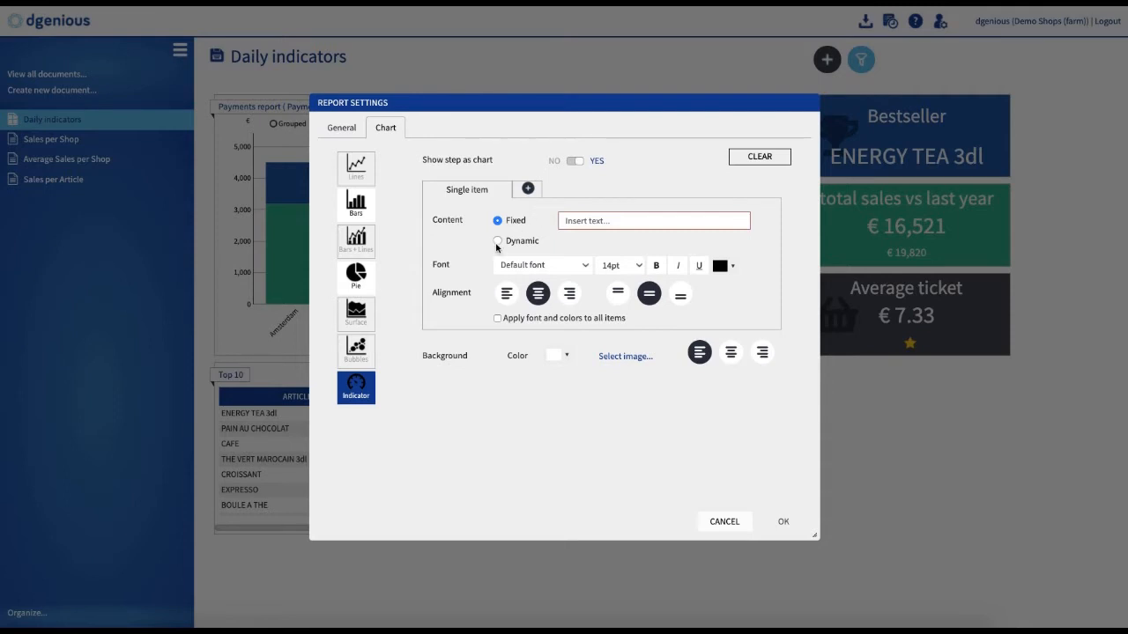
pyautogui.click(593, 221)
pyautogui.write('Bests')
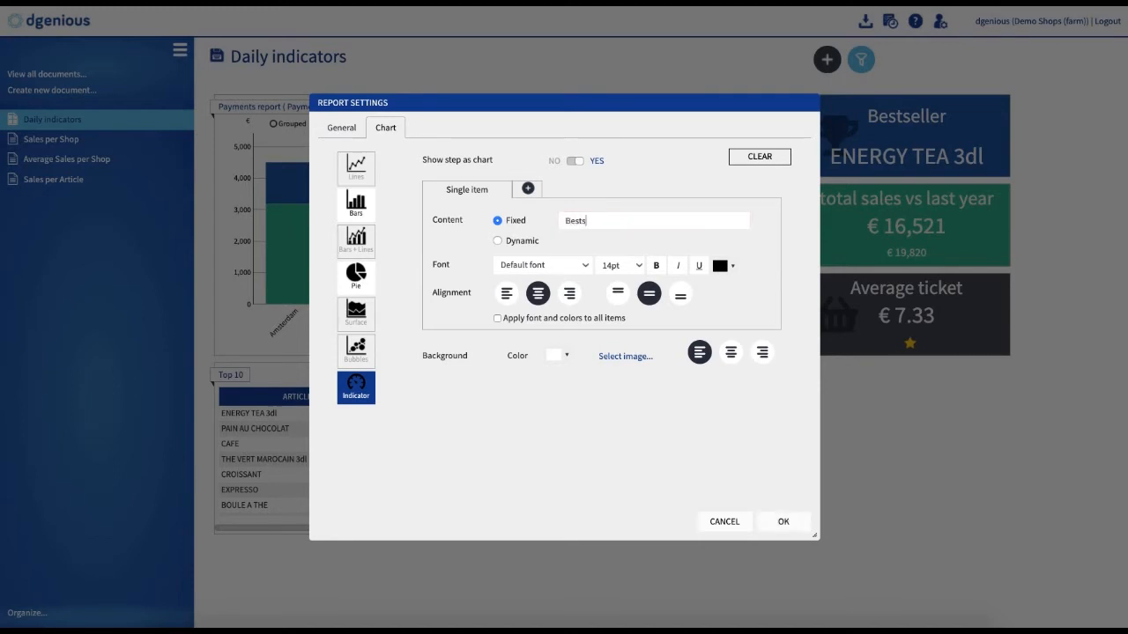
pyautogui.write('eller')
# Step: Format the Bestseller text in Arial, 30pt, white
pyautogui.click(583, 267)
pyautogui.click(536, 299)
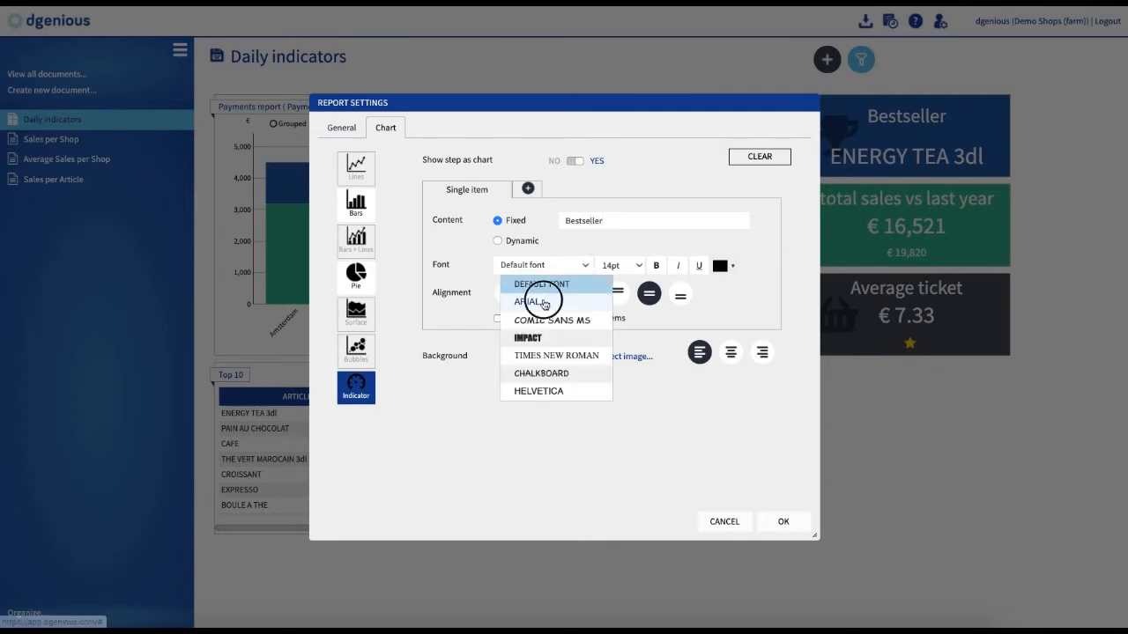
pyautogui.click(631, 269)
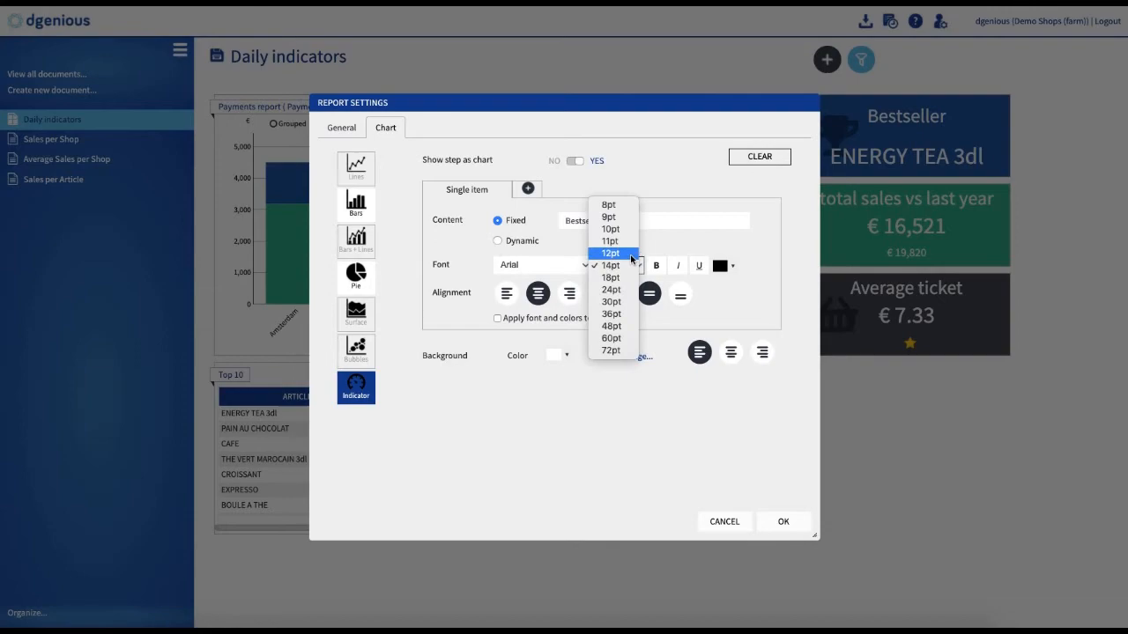
pyautogui.click(620, 303)
pyautogui.click(730, 266)
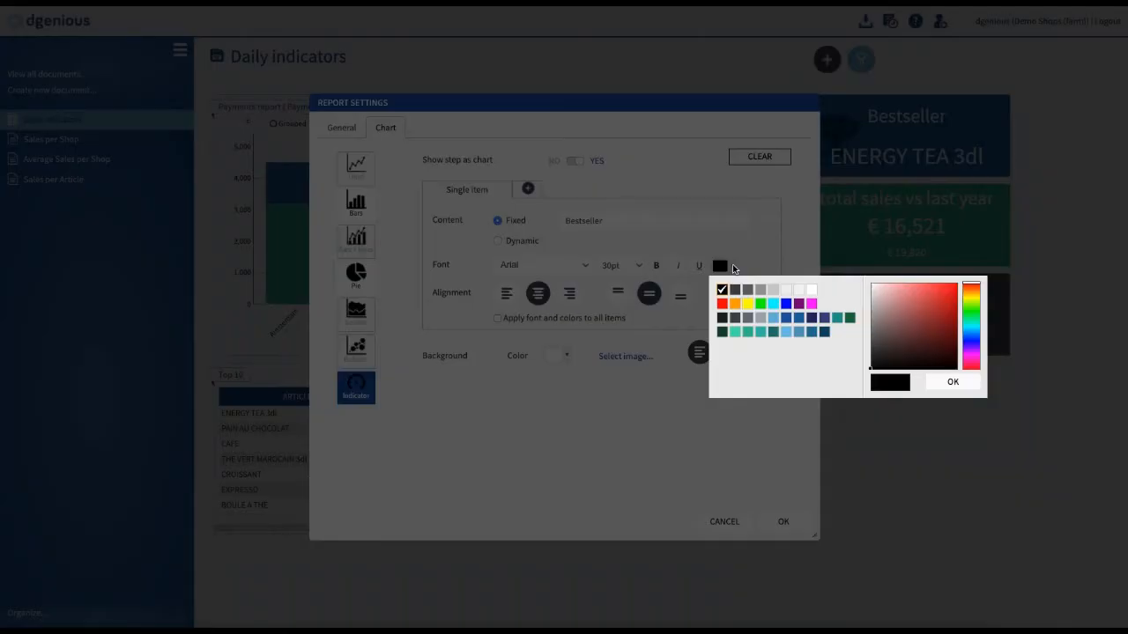
pyautogui.click(782, 291)
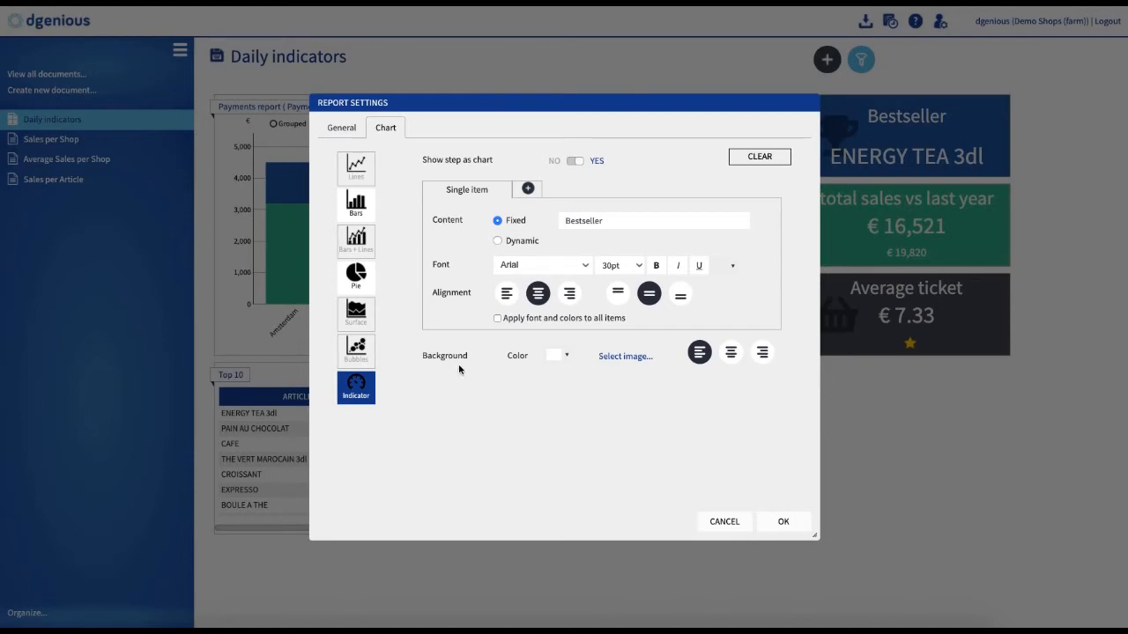
# Step: Give the indicator a blue background with the trophy background image
pyautogui.click(565, 356)
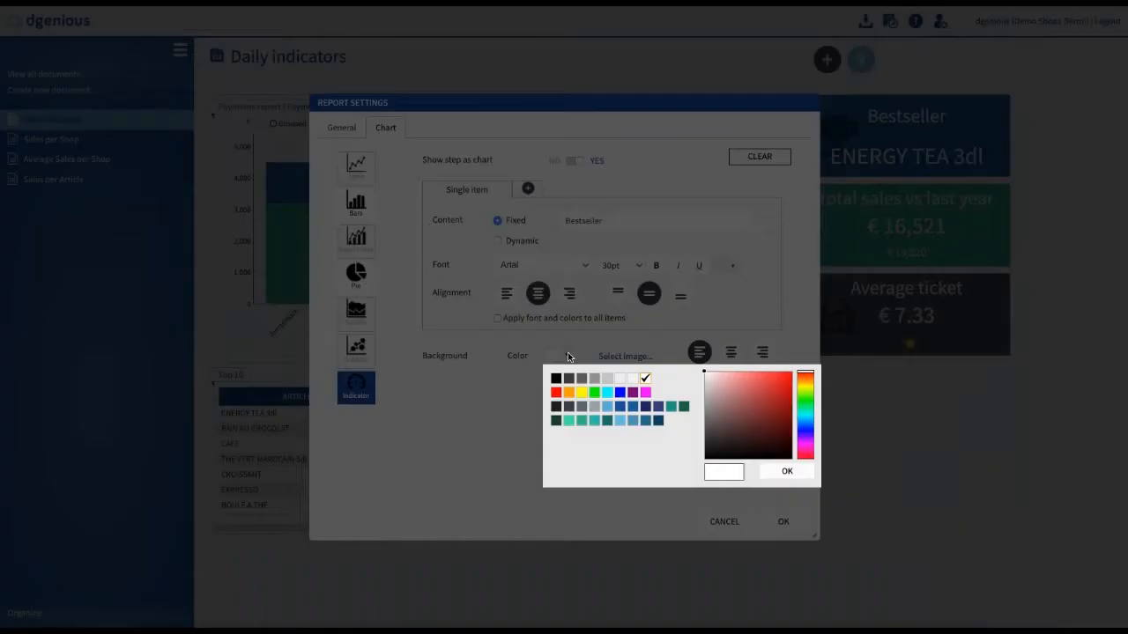
pyautogui.click(621, 408)
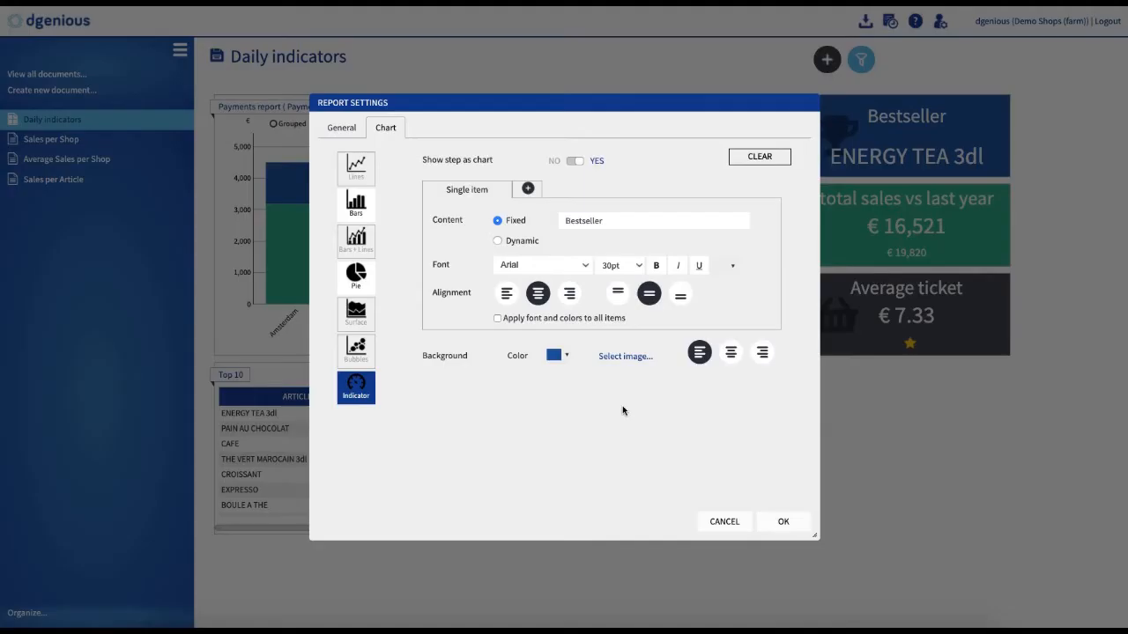
pyautogui.click(624, 356)
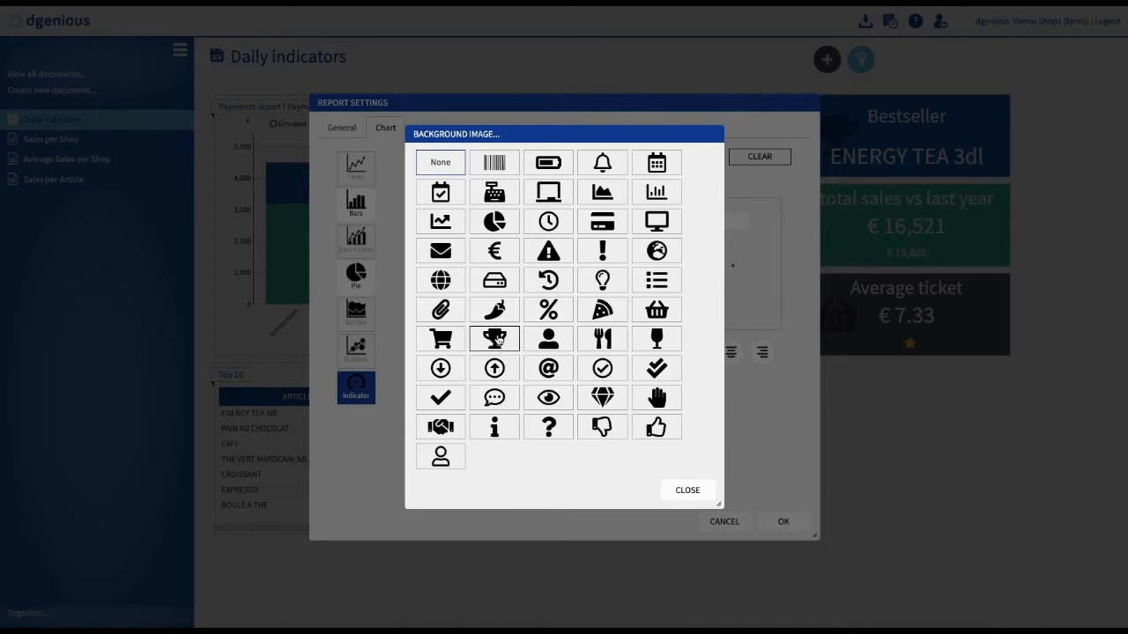
pyautogui.click(494, 338)
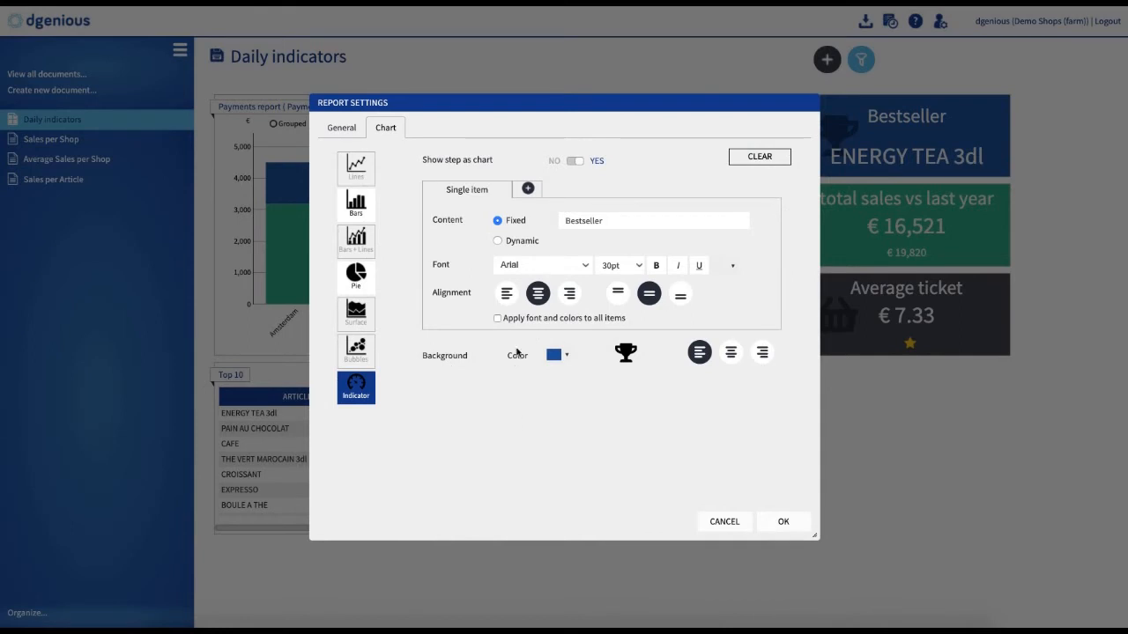
# Step: Add a Bottom item showing the Article column dynamically, using the value of the first row
pyautogui.click(527, 190)
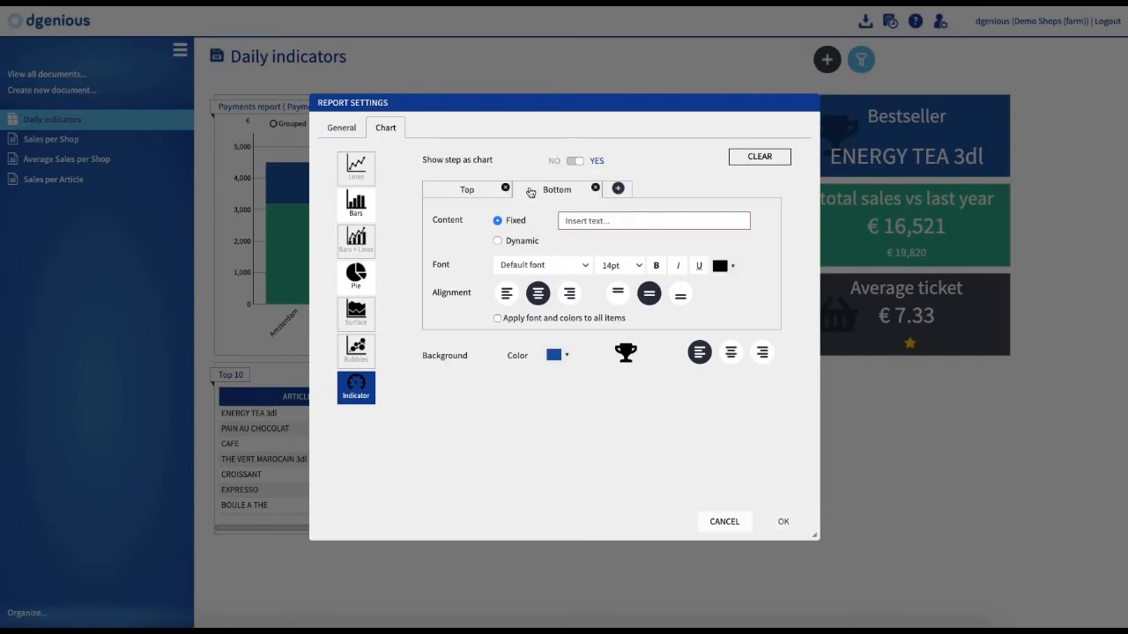
pyautogui.click(498, 242)
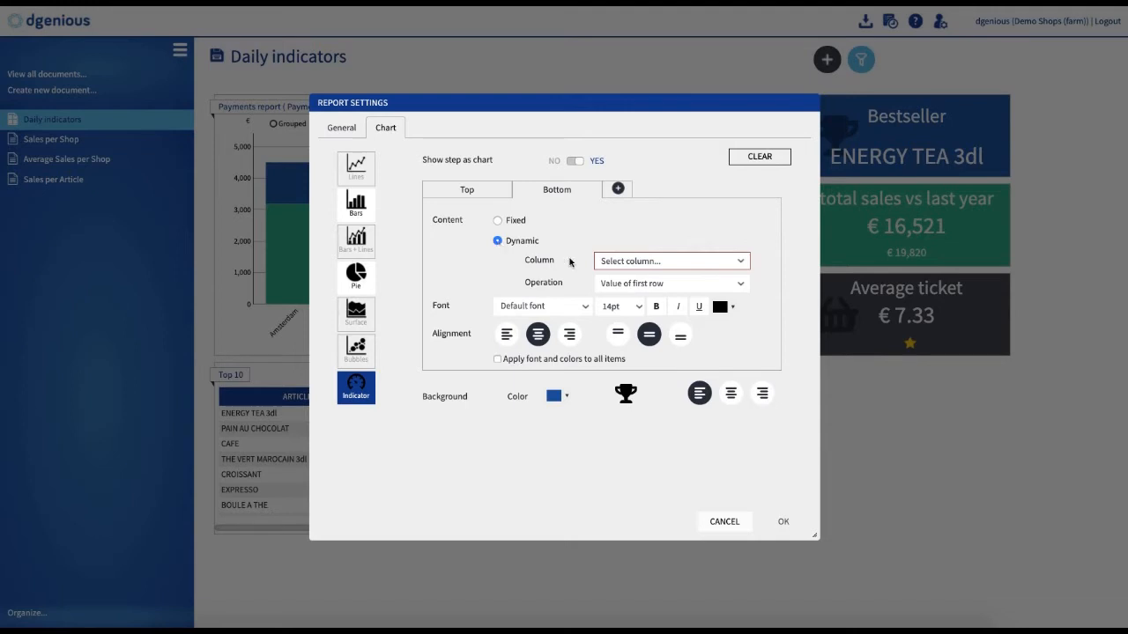
pyautogui.click(609, 261)
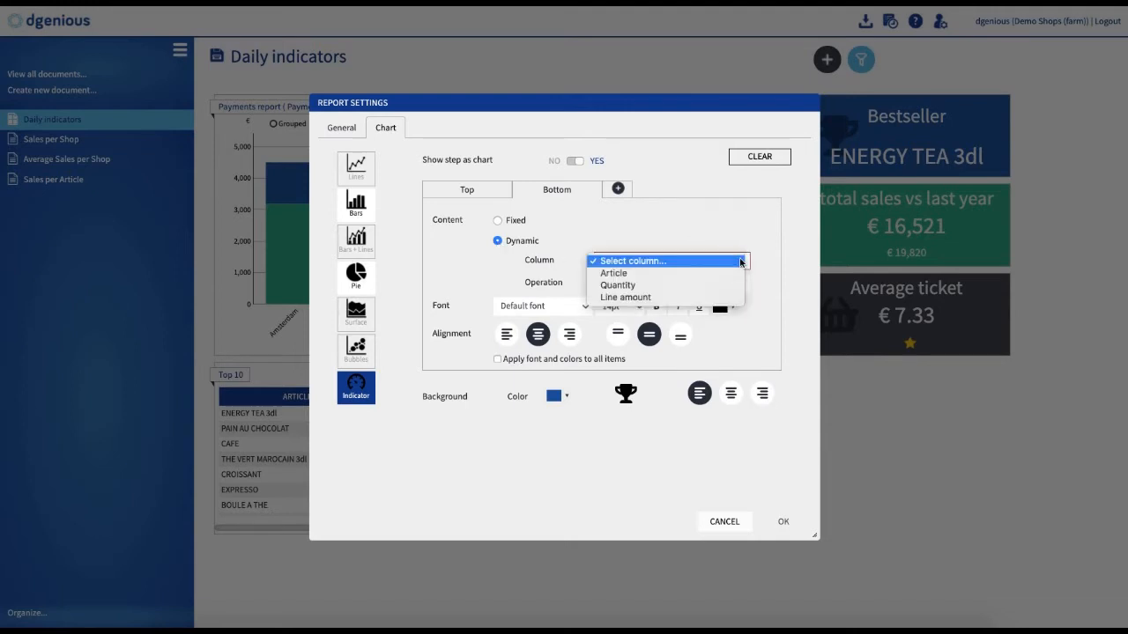
pyautogui.click(628, 274)
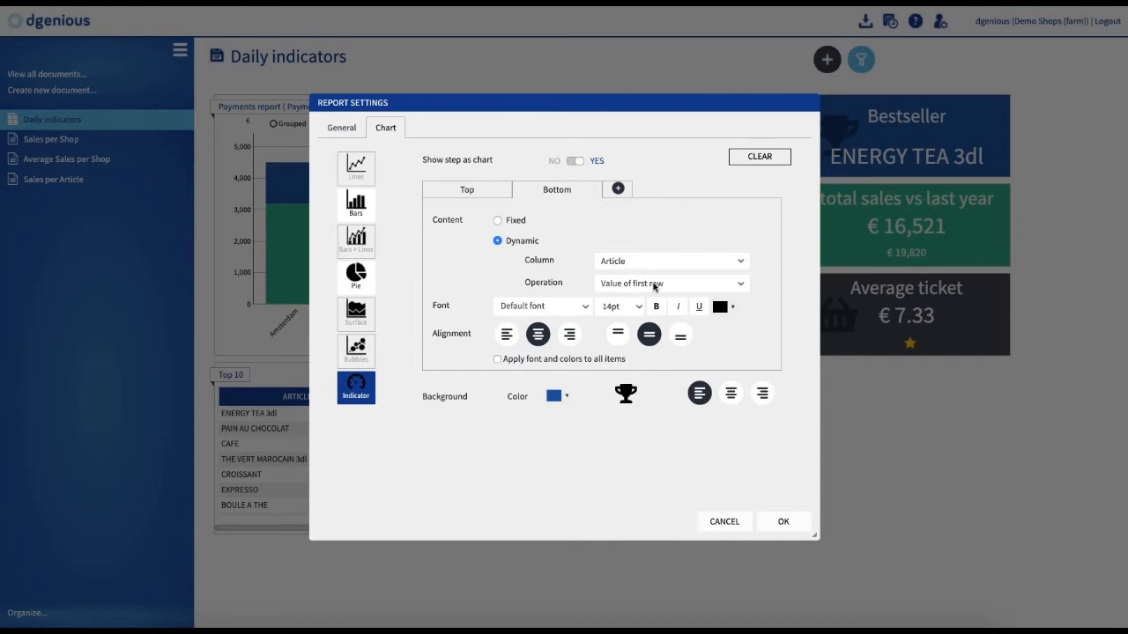
pyautogui.click(743, 286)
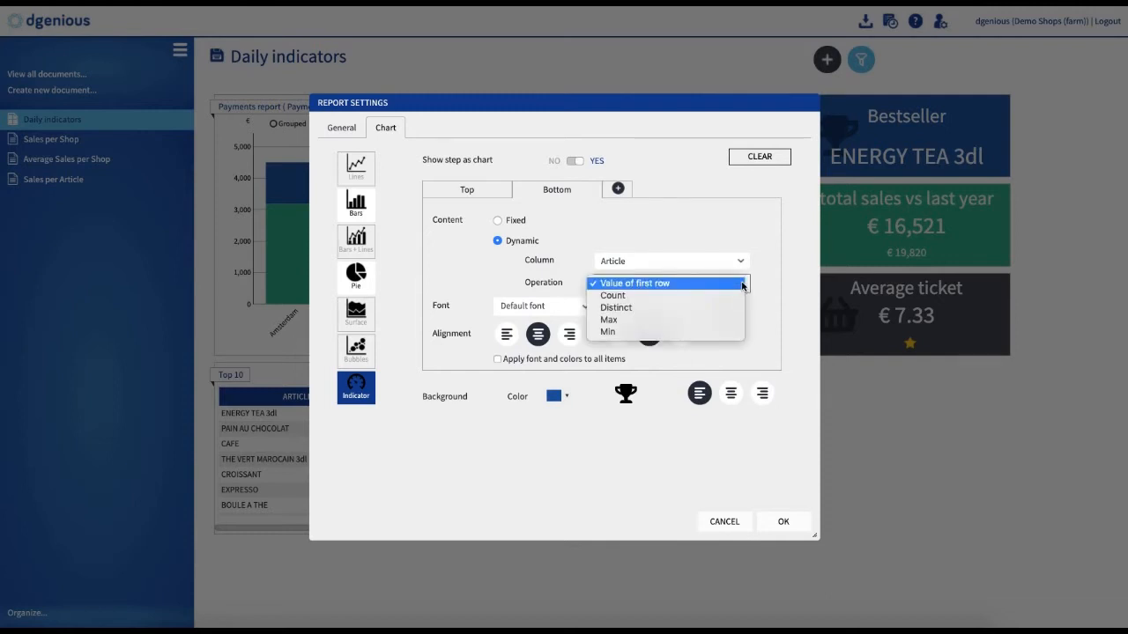
pyautogui.click(740, 283)
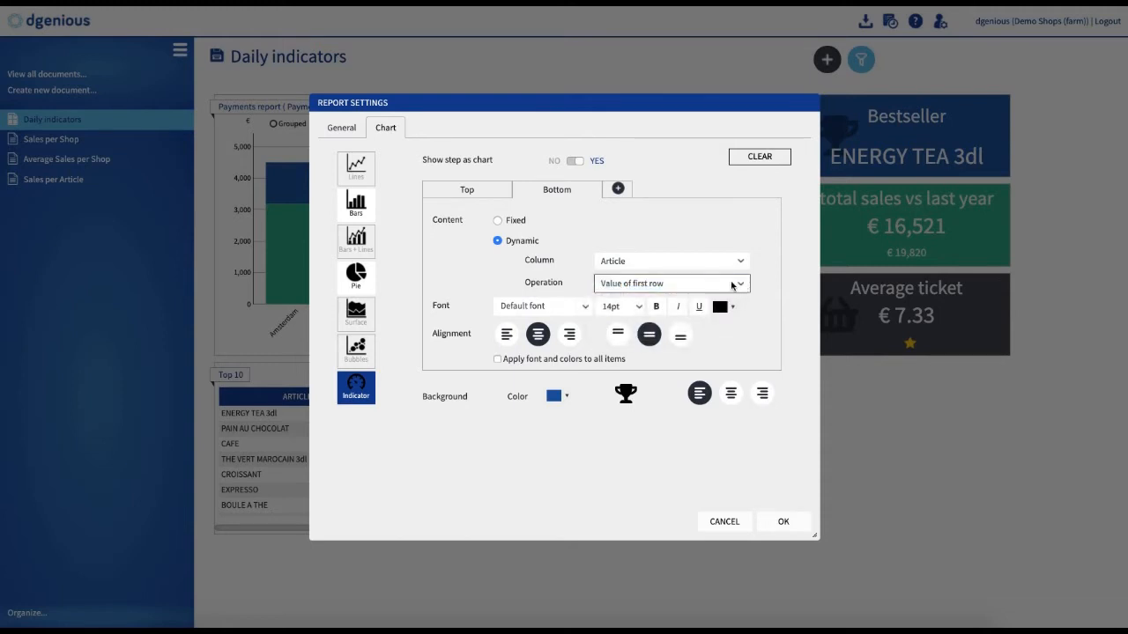
# Step: Format the Bottom item at 36pt in white, apply the settings, and shrink the tile to about half its height
pyautogui.click(641, 308)
pyautogui.click(612, 354)
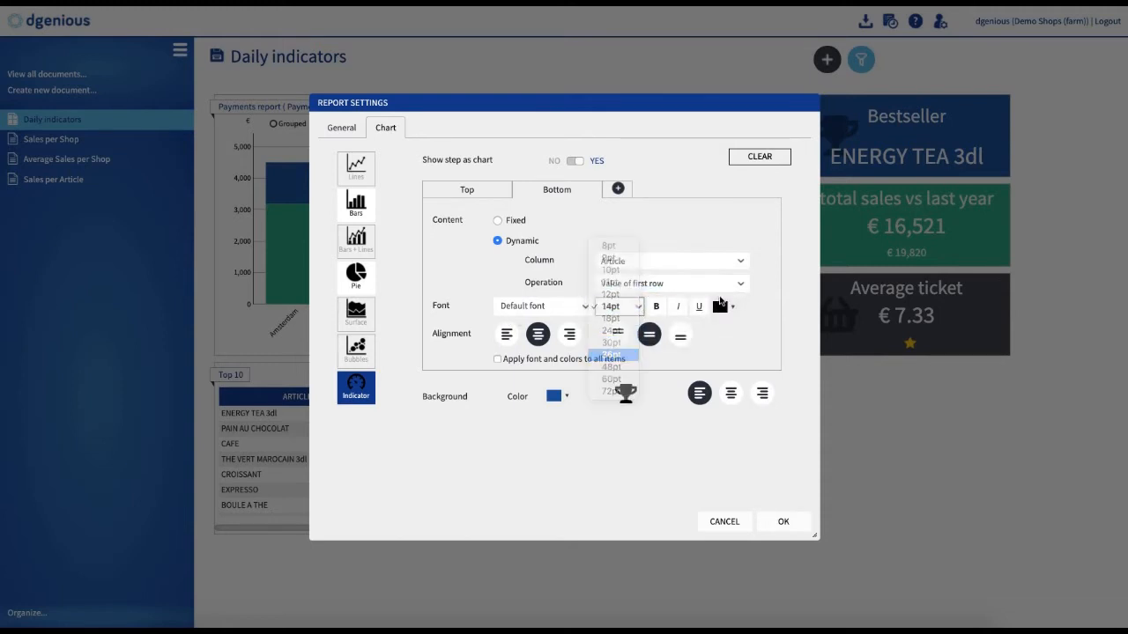
pyautogui.click(731, 308)
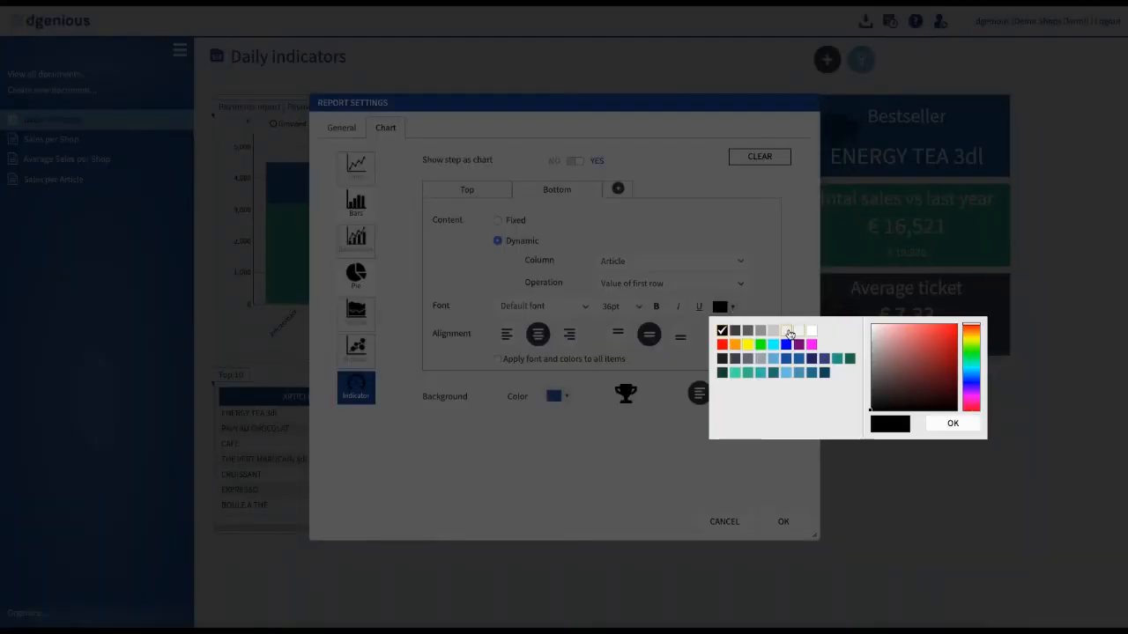
pyautogui.click(788, 333)
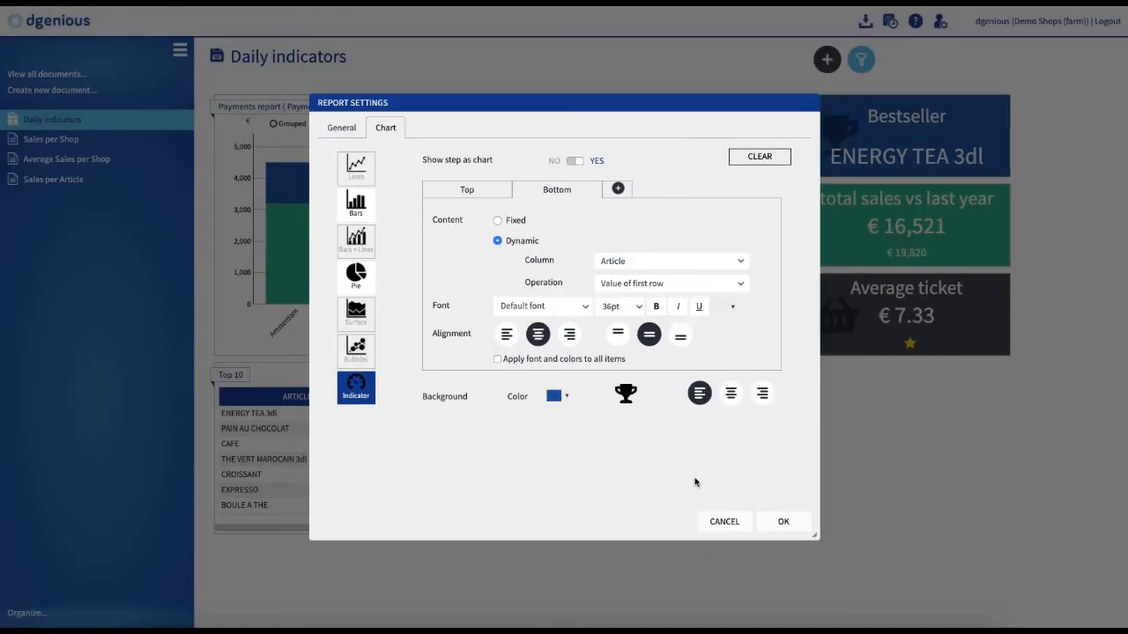
pyautogui.click(791, 526)
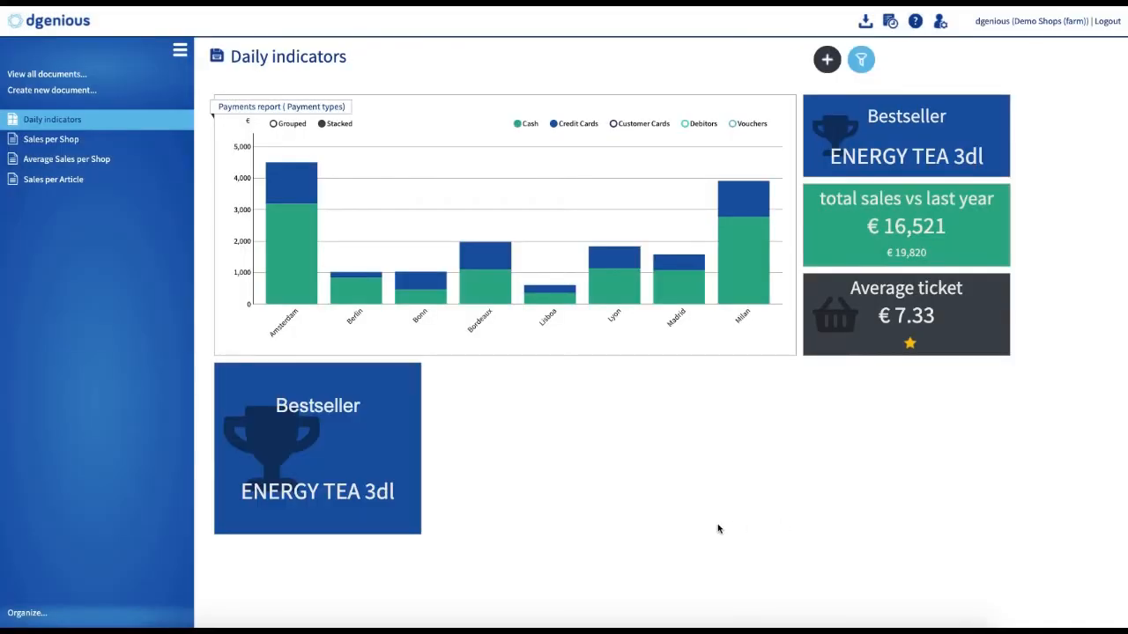
pyautogui.moveTo(419, 531); pyautogui.dragTo(421, 443)
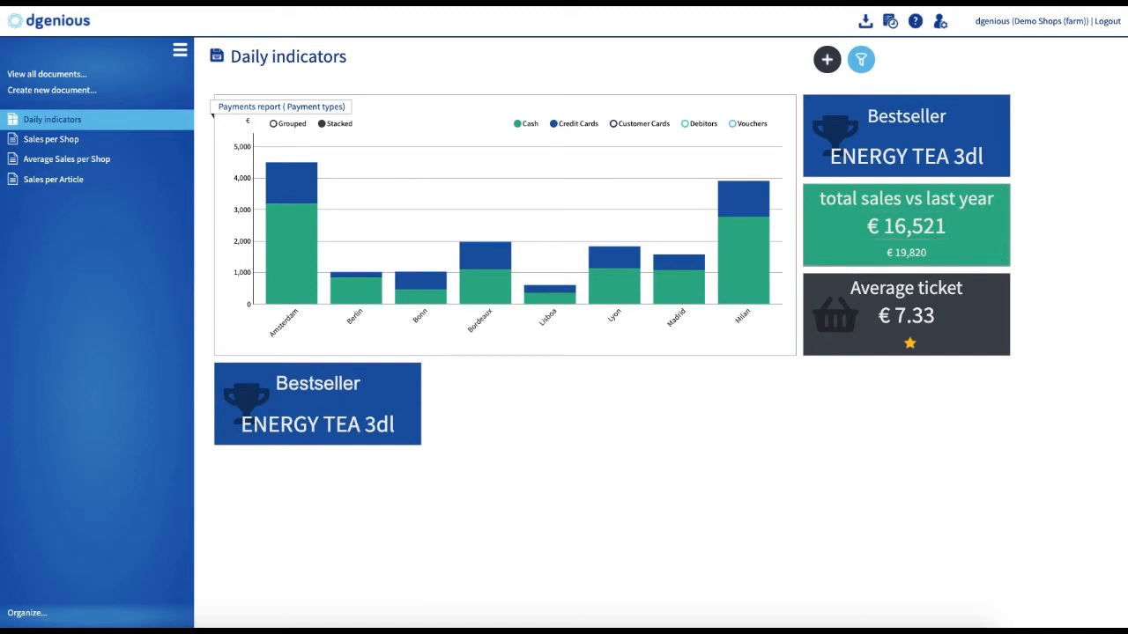
# Step: Add the Today vs Same day last year report from Sales per Shop next to the Bestseller tile
pyautogui.click(827, 60)
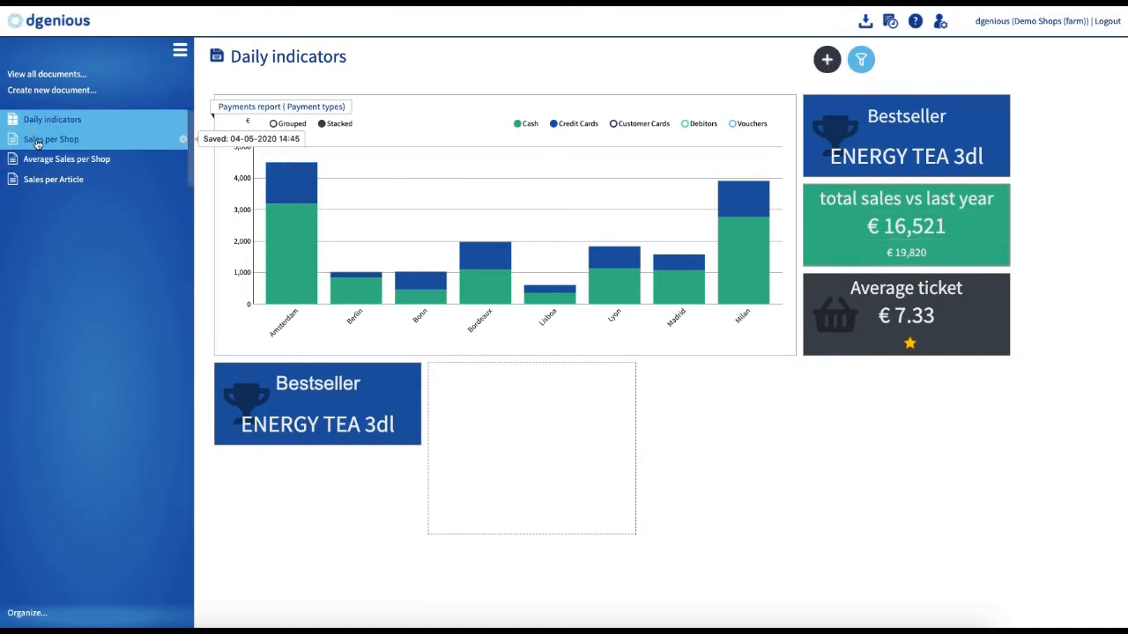
pyautogui.moveTo(37, 144); pyautogui.dragTo(483, 394)
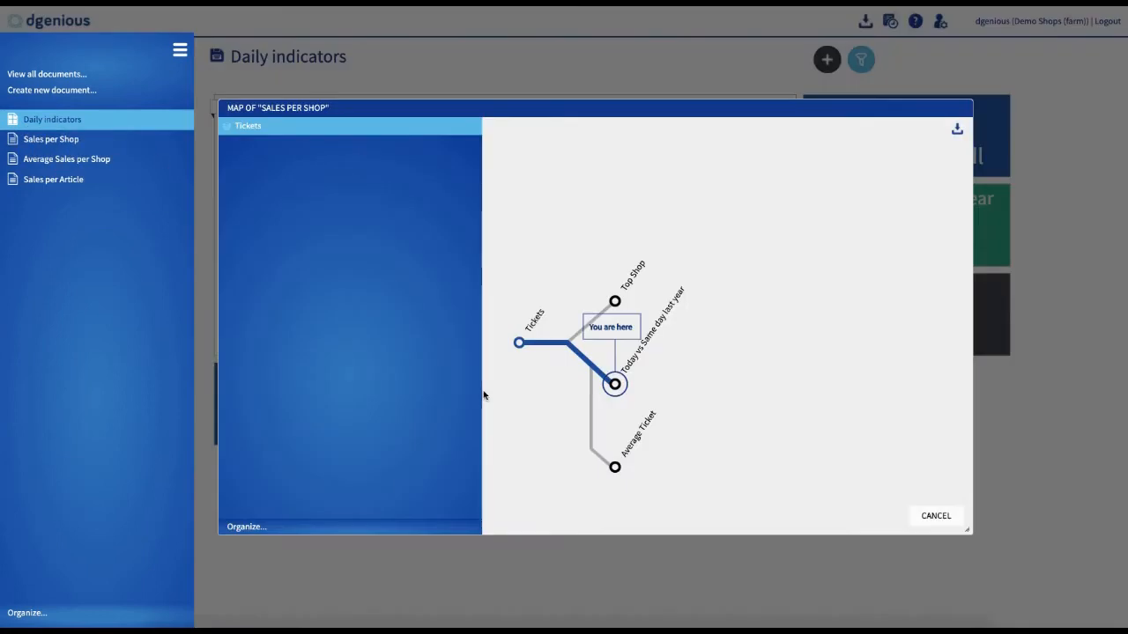
pyautogui.click(614, 385)
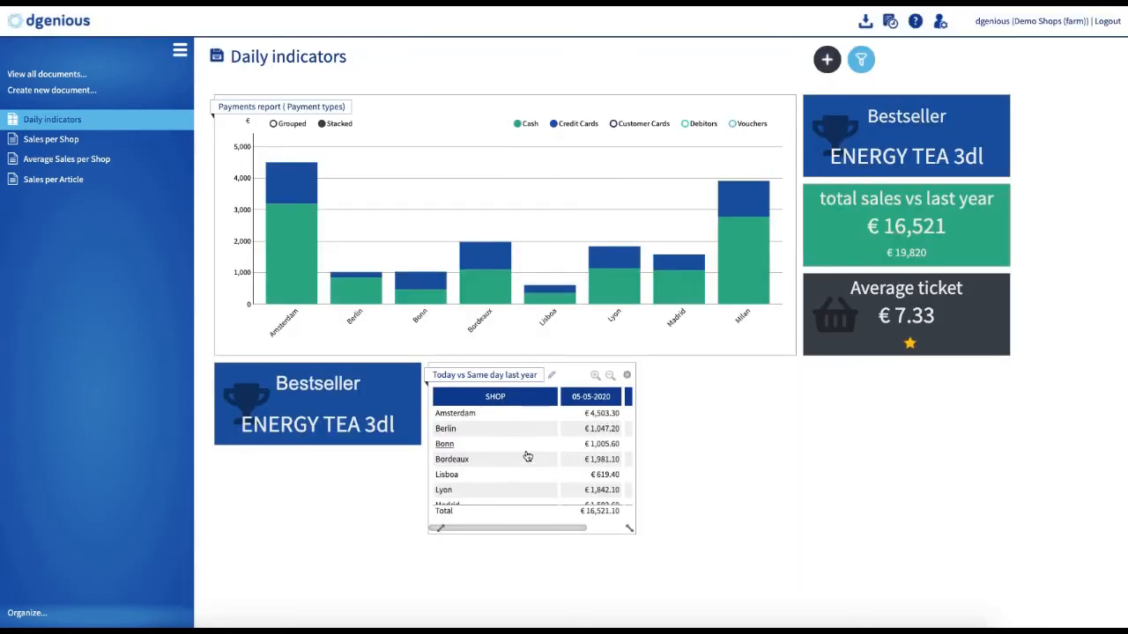
# Step: Turn the Today vs Same day last year report into an indicator with a fixed Top item reading "Total sales vs last year"
pyautogui.hscroll(3, 525, 455)
pyautogui.hscroll(-3, 527, 456)
pyautogui.hscroll(3, 526, 456)
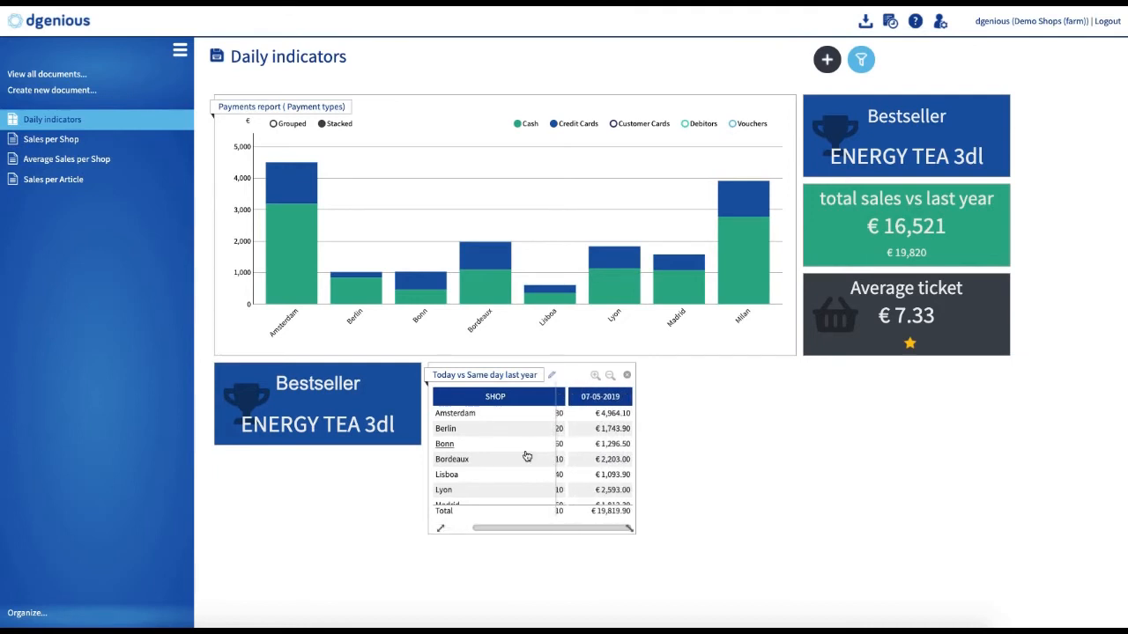
pyautogui.hscroll(-5, 526, 456)
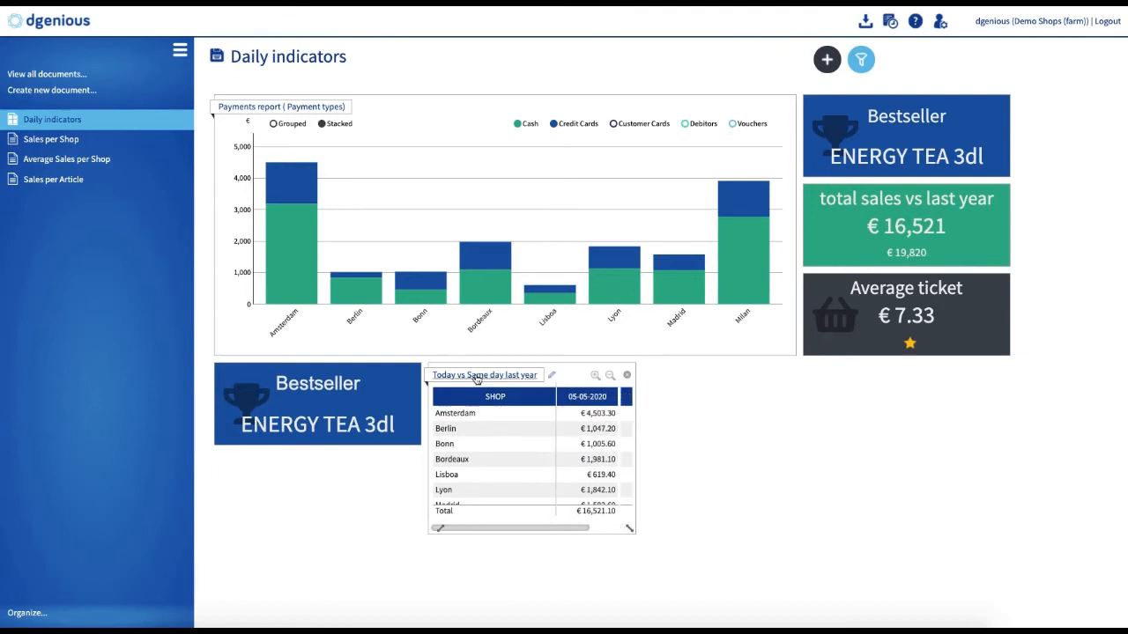
pyautogui.click(475, 375)
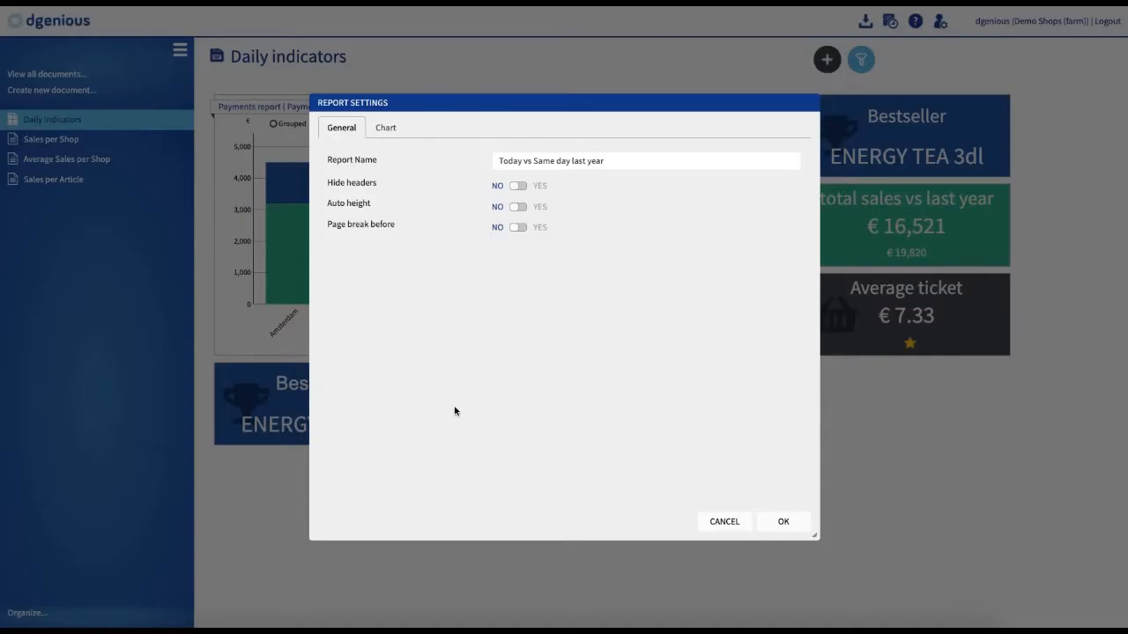
pyautogui.click(385, 127)
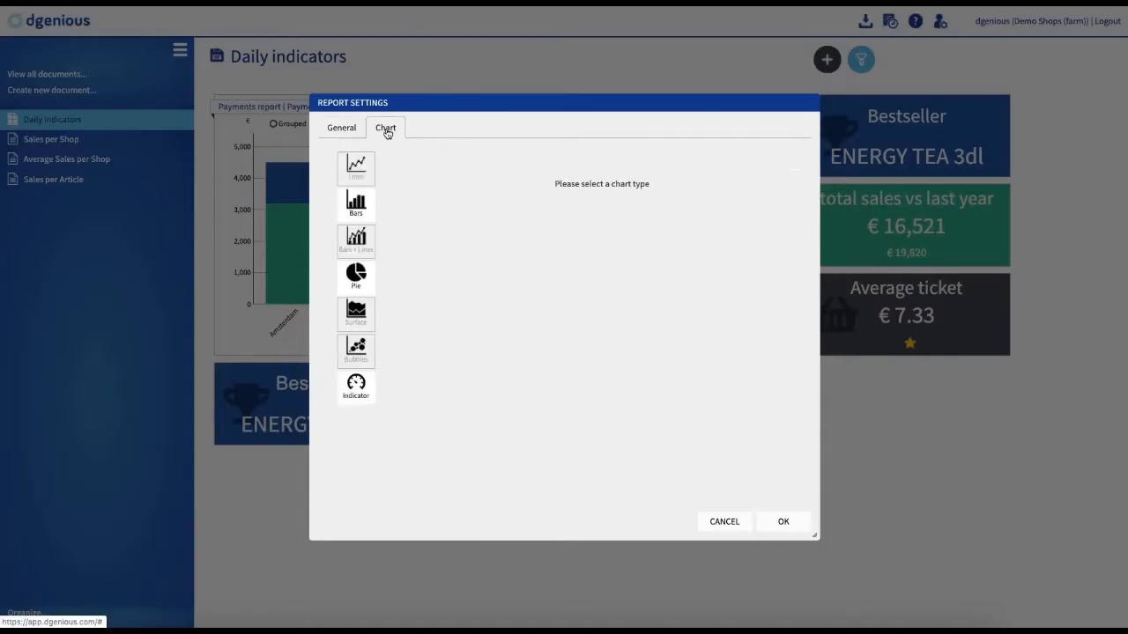
pyautogui.click(357, 398)
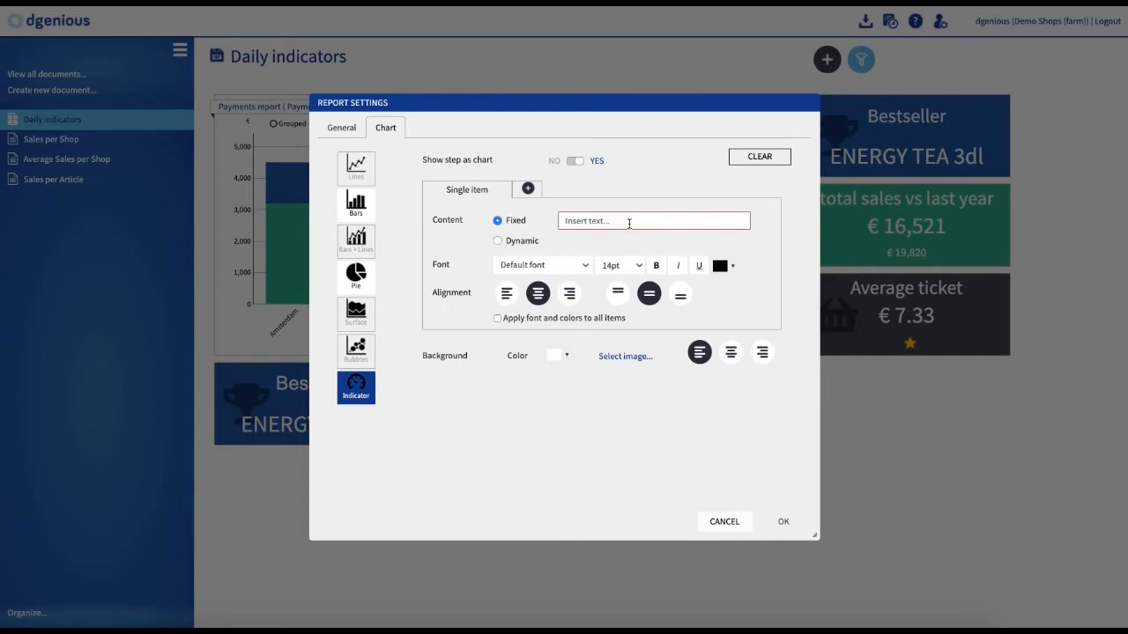
pyautogui.click(628, 221)
pyautogui.write('To')
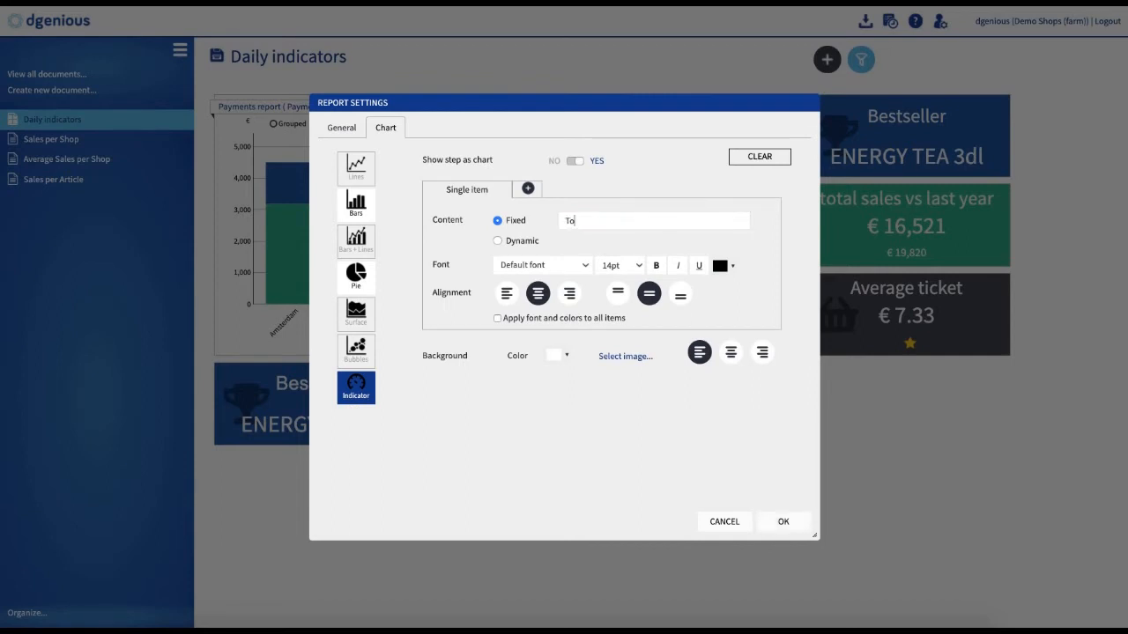
pyautogui.write('tal sales vs last year')
# Step: Format the Top item at 30pt in white and give the indicator a green background
pyautogui.click(638, 266)
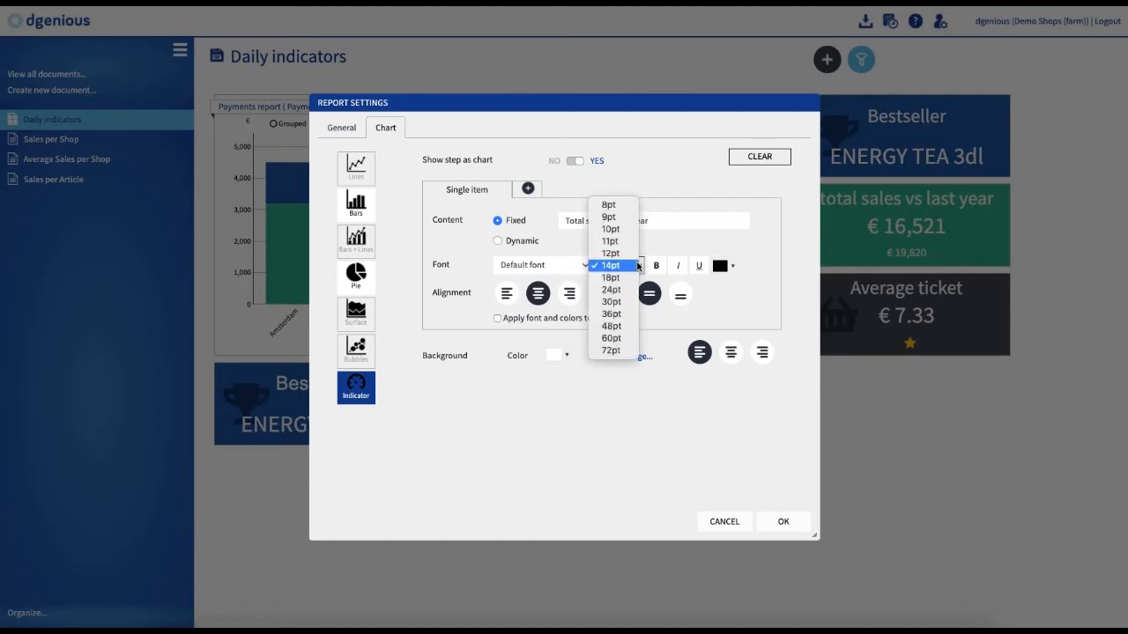
pyautogui.click(611, 301)
pyautogui.click(733, 266)
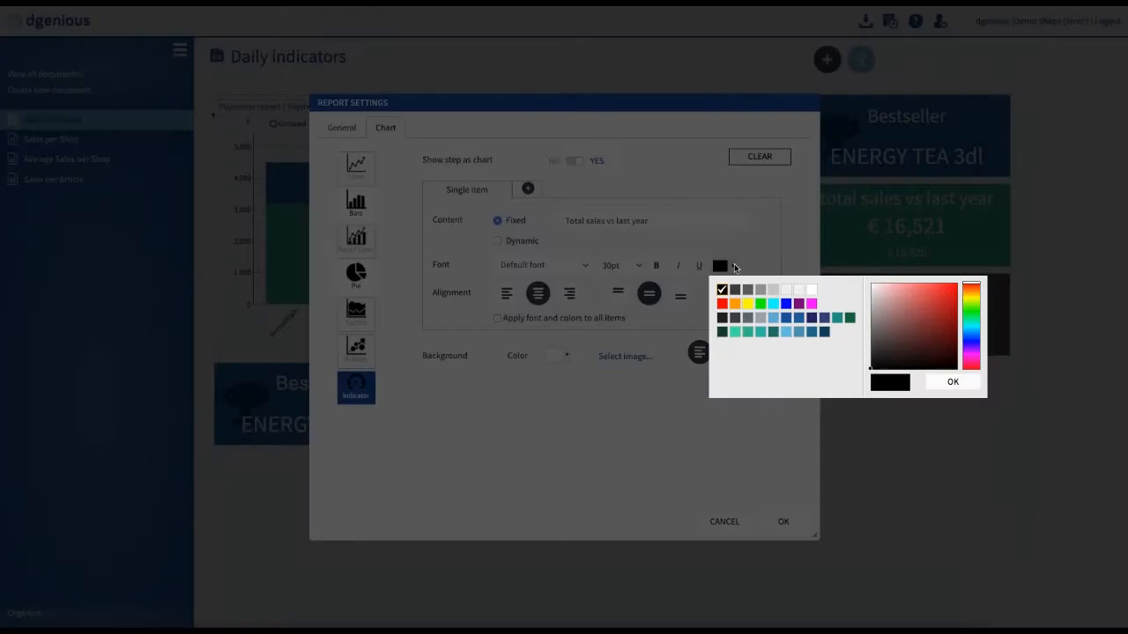
pyautogui.click(786, 289)
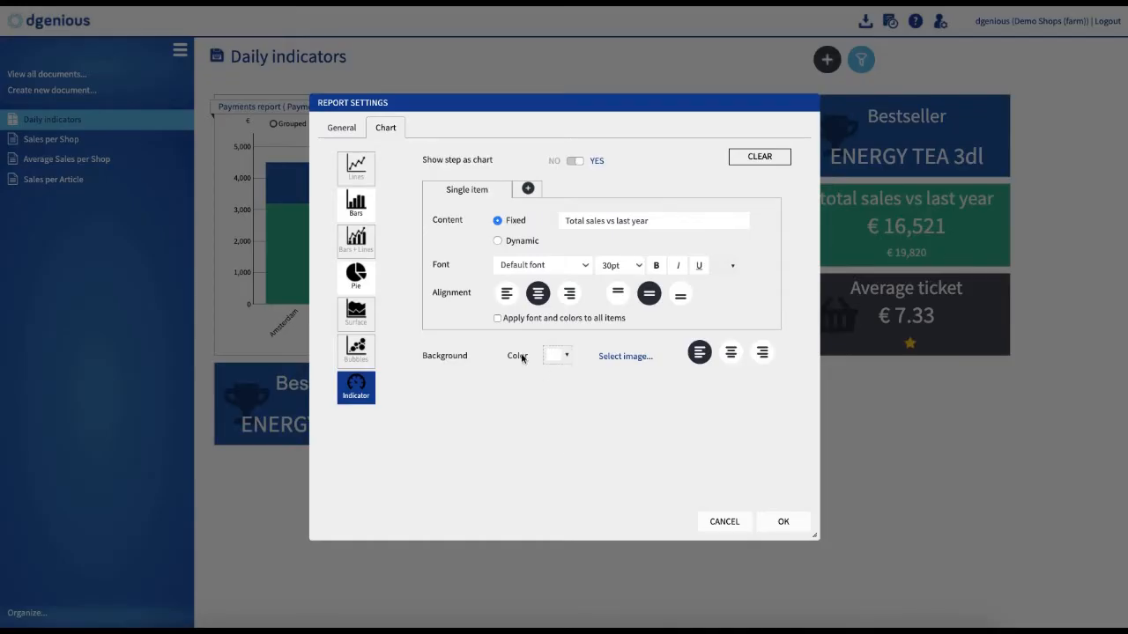
pyautogui.click(569, 356)
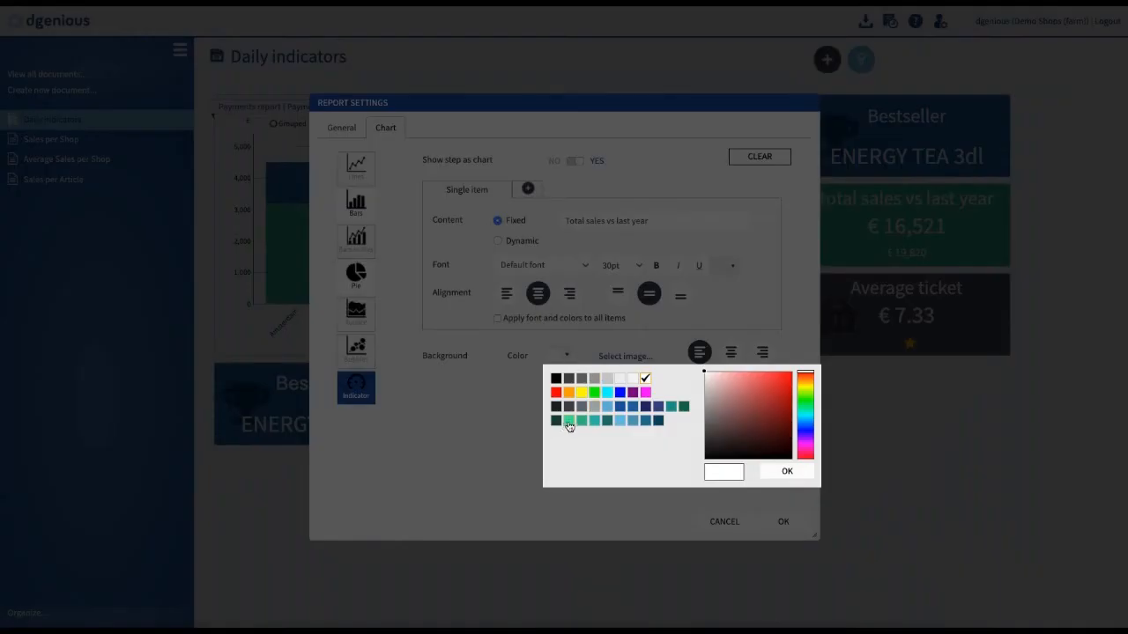
pyautogui.click(569, 421)
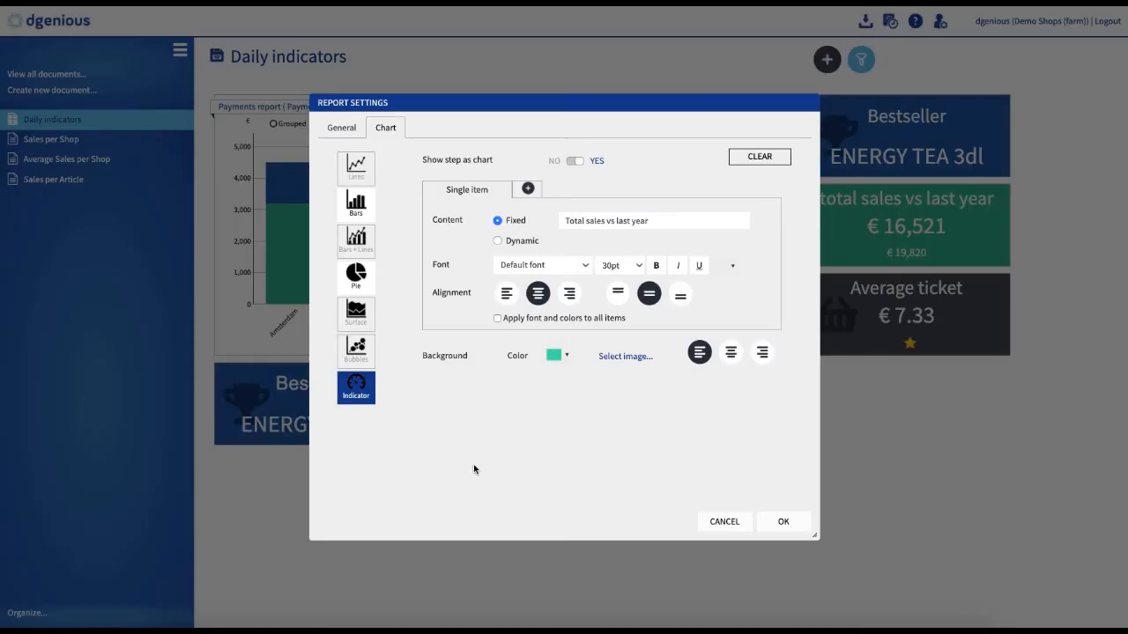
# Step: Add a second item showing the 05-05-2020 column dynamically with the Sum operation
pyautogui.click(528, 190)
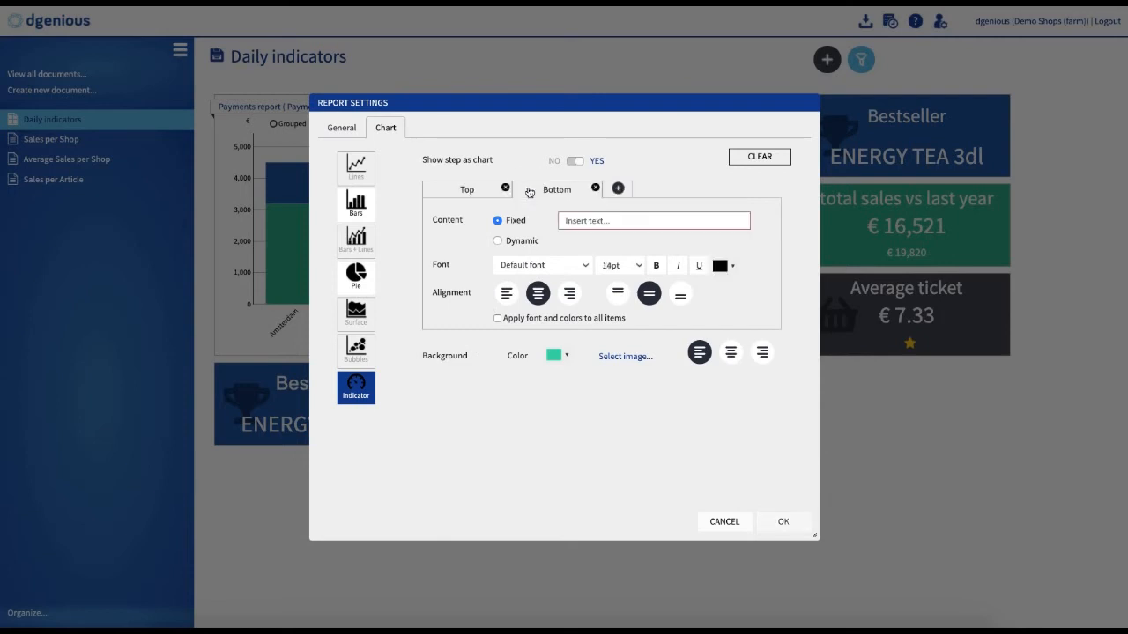
pyautogui.click(499, 241)
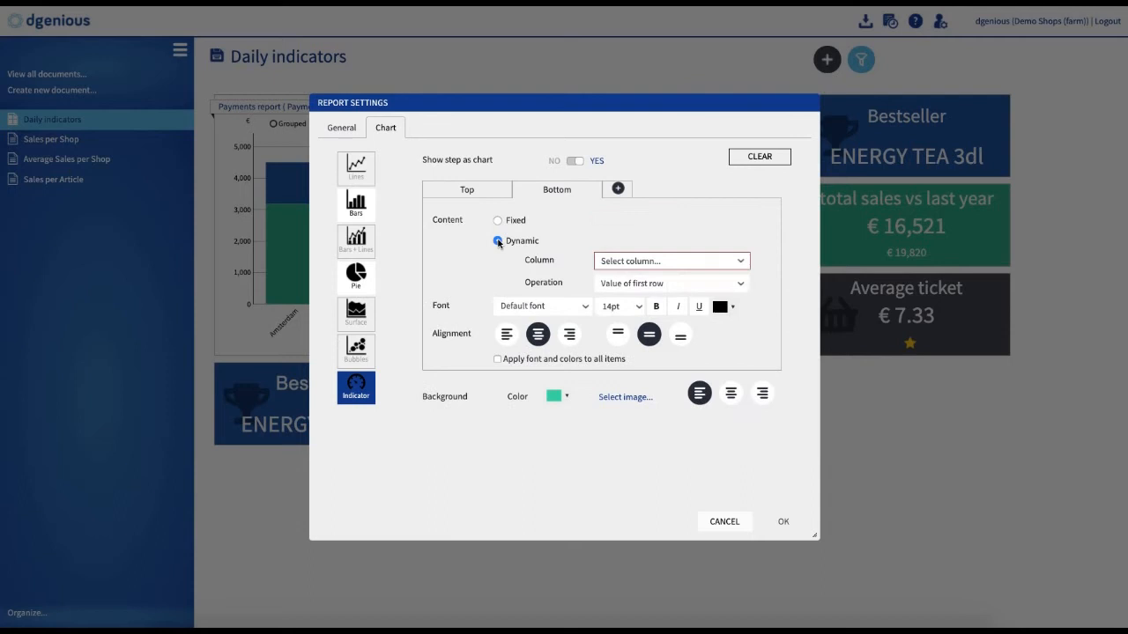
pyautogui.click(646, 261)
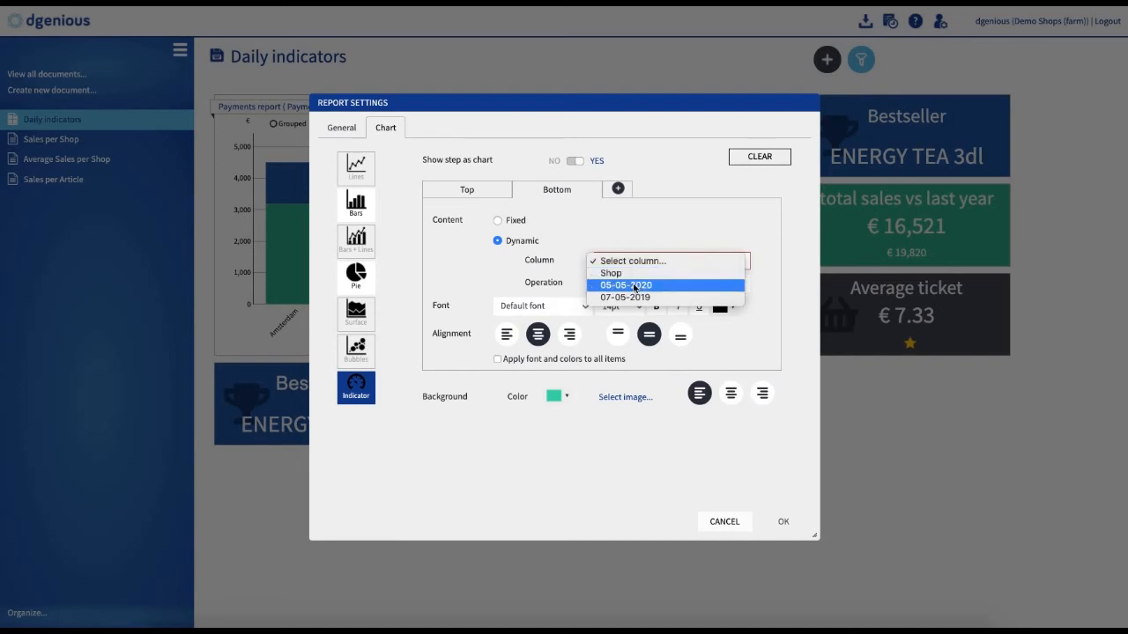
pyautogui.click(635, 286)
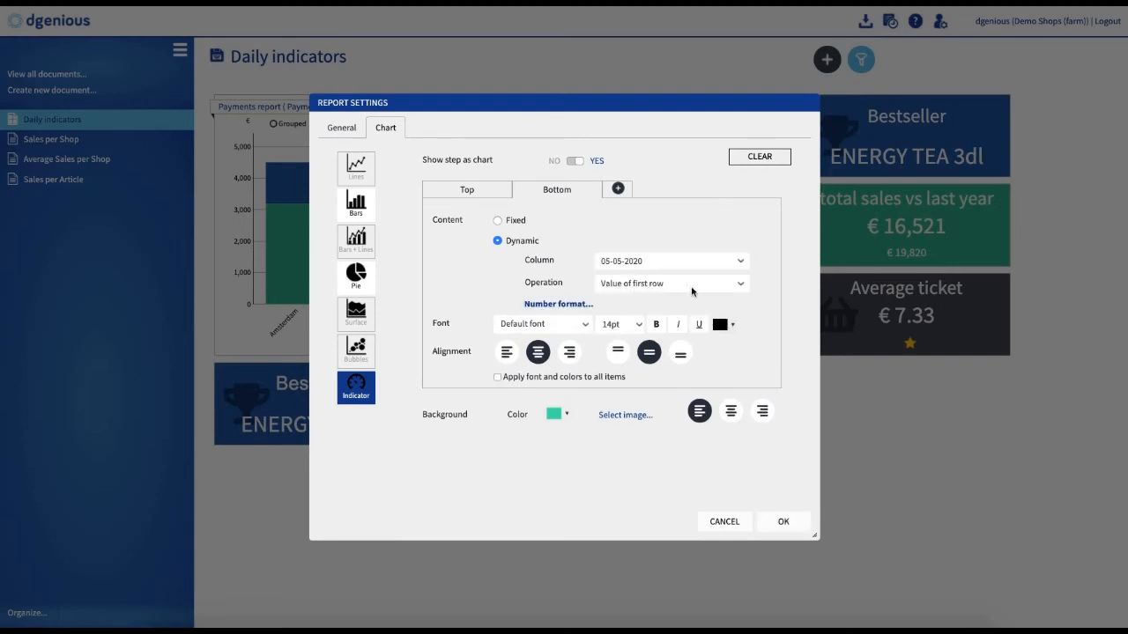
pyautogui.click(740, 286)
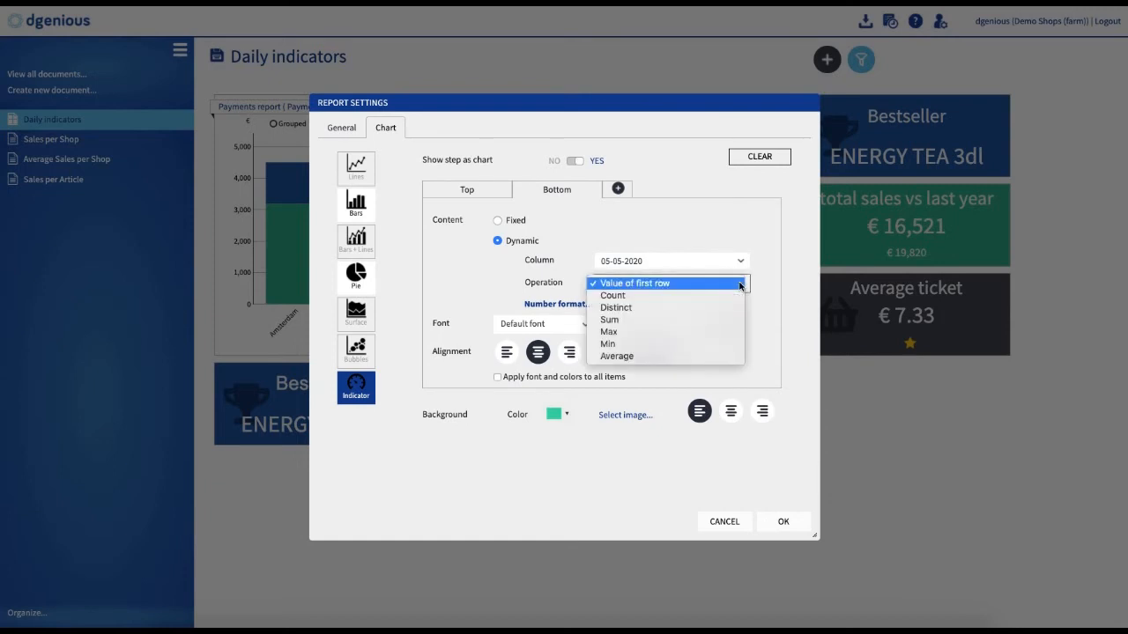
pyautogui.click(619, 322)
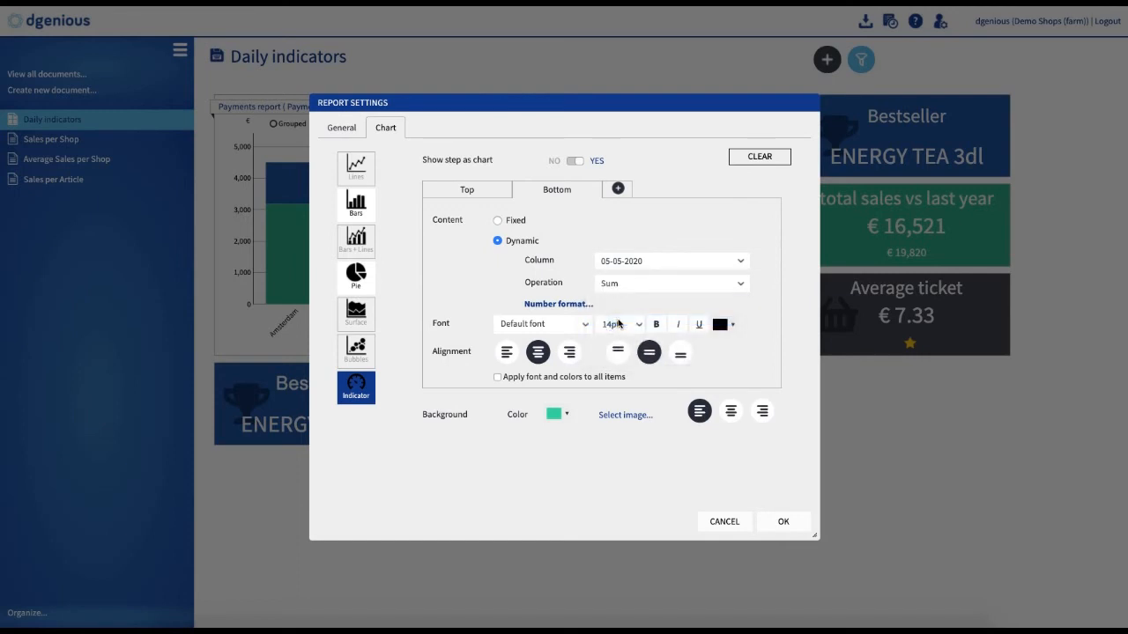
# Step: Format the second item at 36pt in white
pyautogui.click(637, 324)
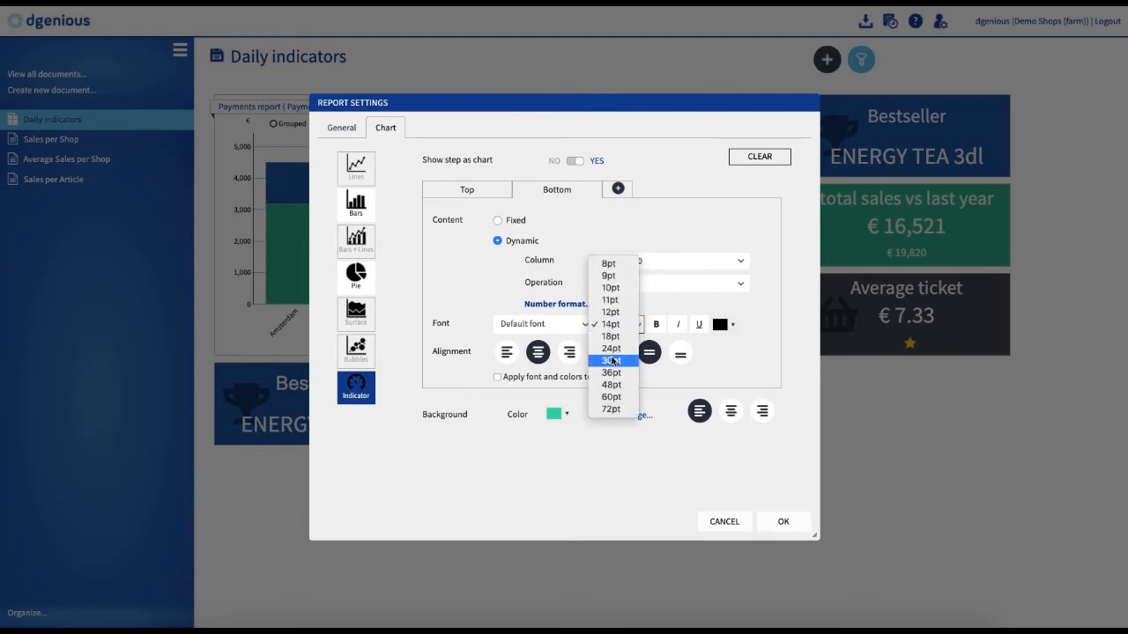
pyautogui.click(611, 373)
pyautogui.click(731, 324)
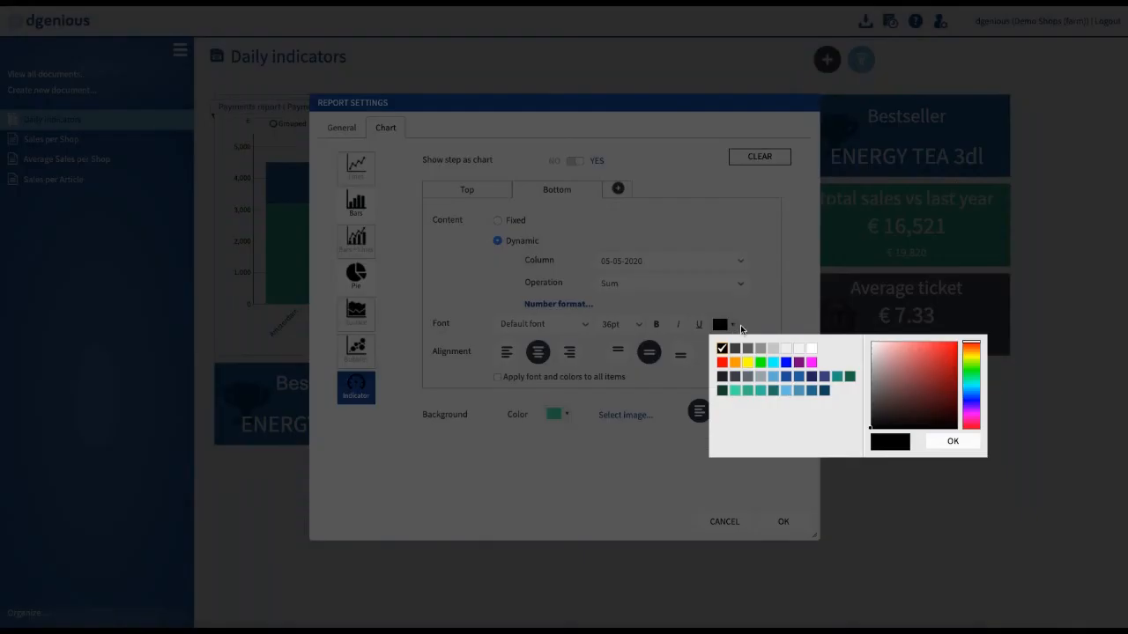
pyautogui.click(786, 351)
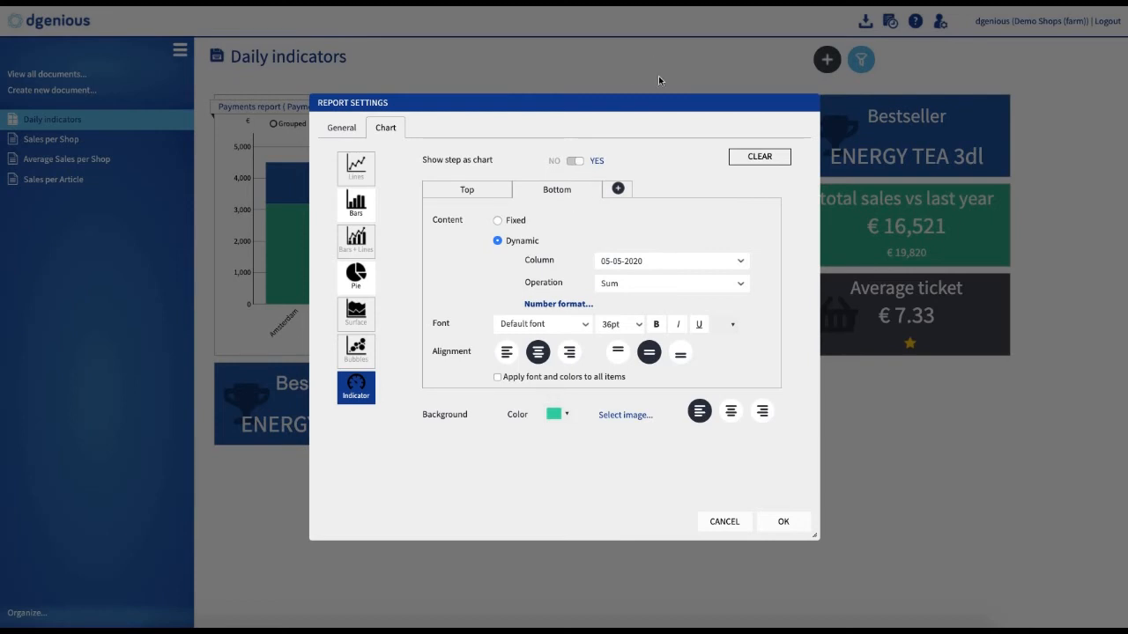
# Step: Add a Bottom item showing the 07-05-2019 column dynamically with the Sum operation
pyautogui.click(618, 189)
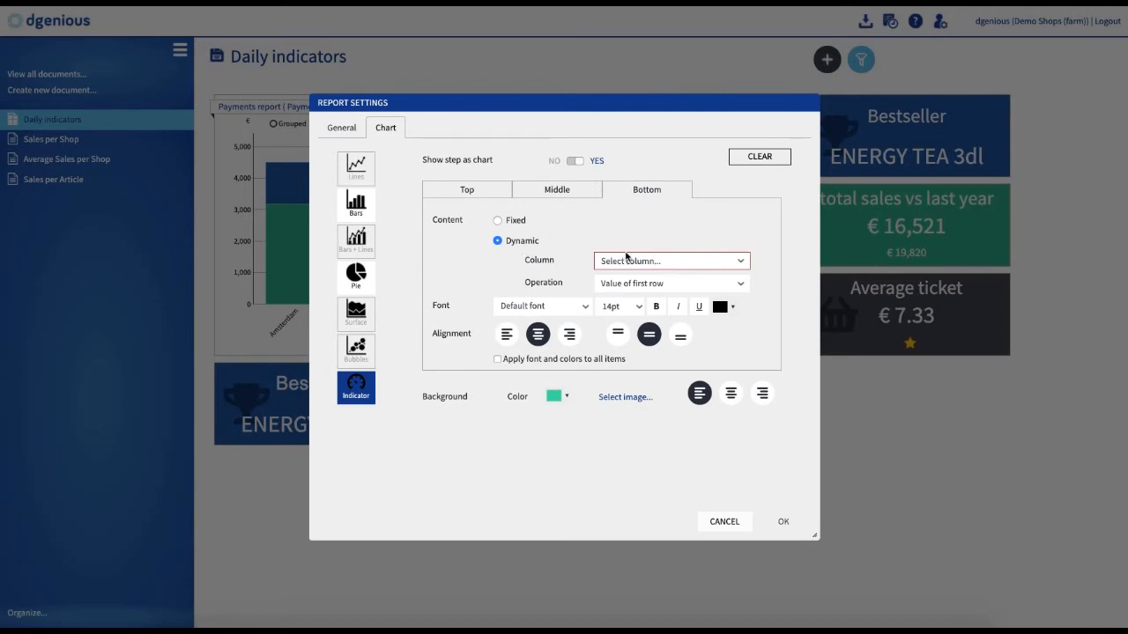
pyautogui.click(730, 264)
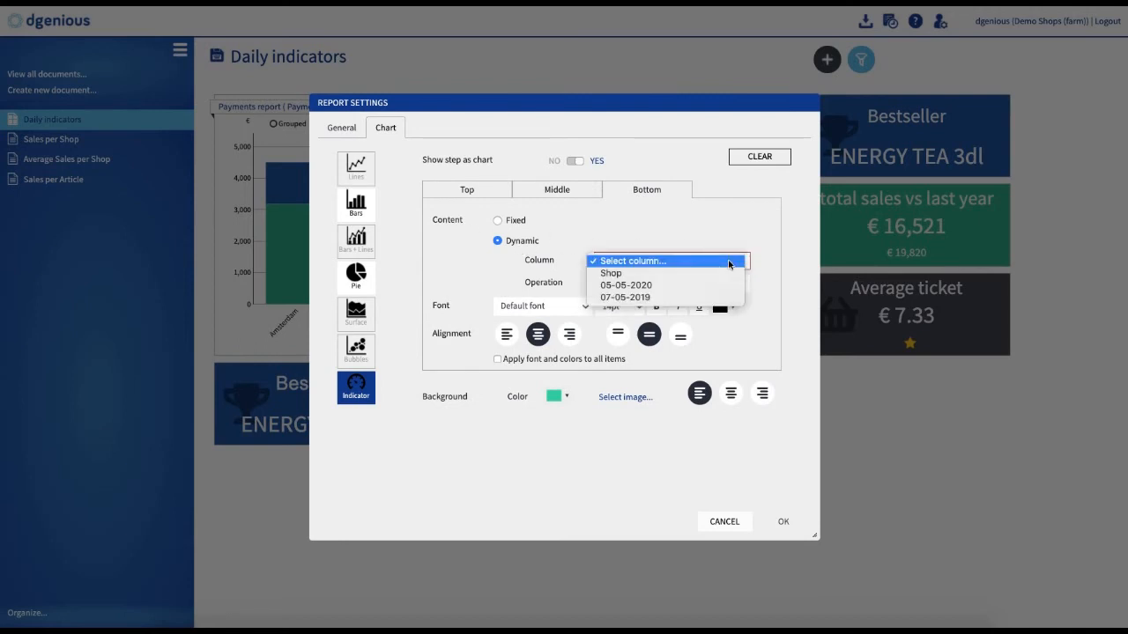
pyautogui.click(611, 299)
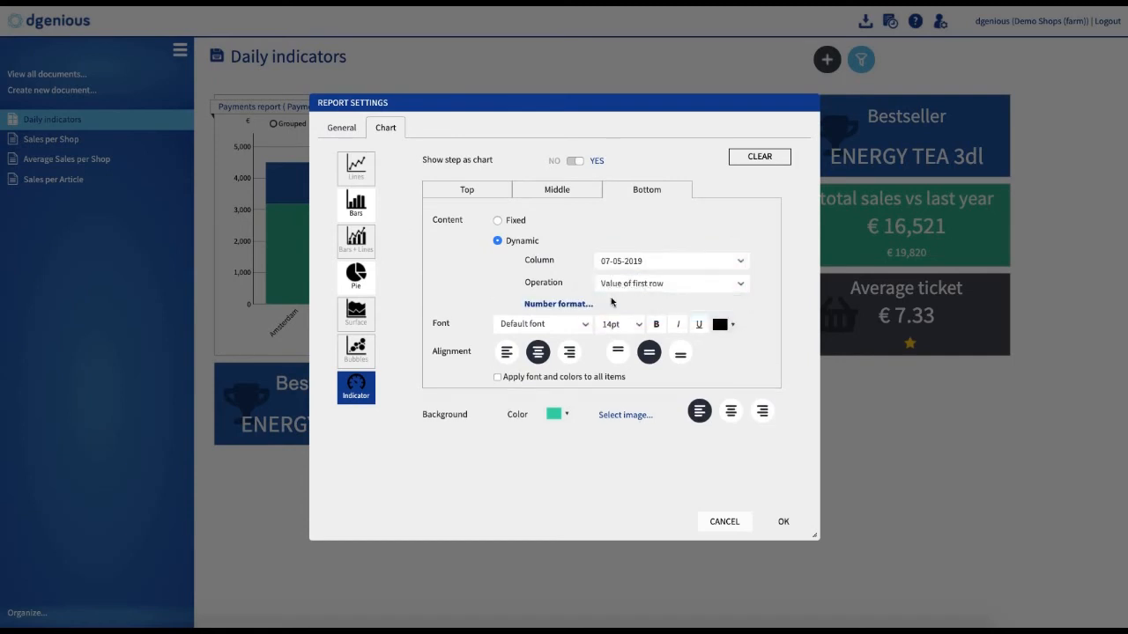
pyautogui.click(652, 287)
pyautogui.click(610, 320)
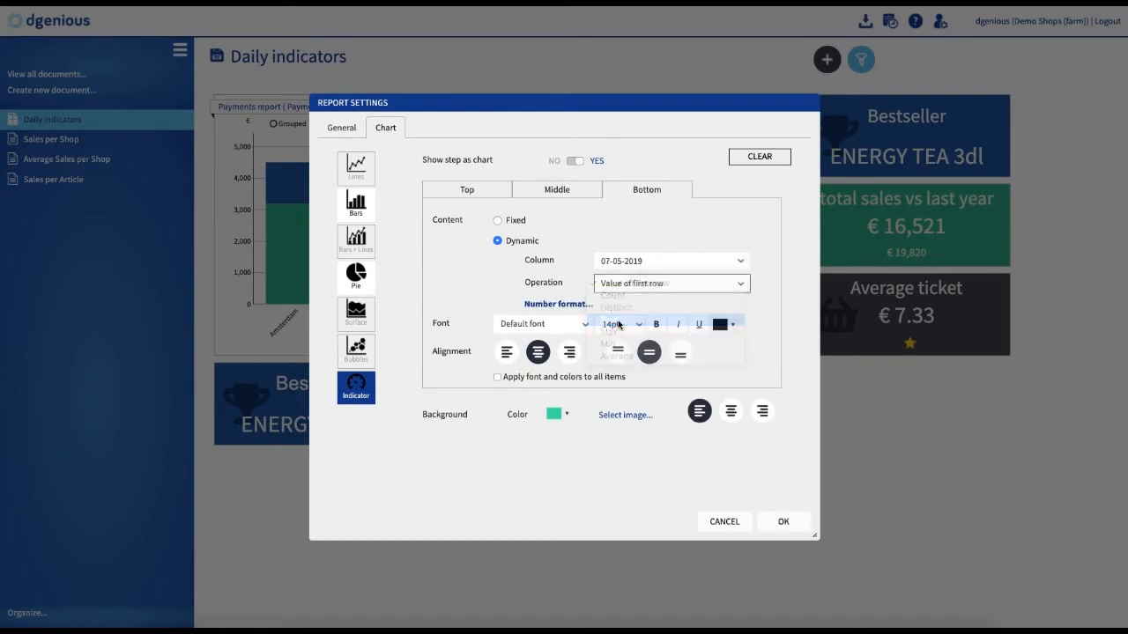
# Step: Format the Bottom item at 24pt in white, apply the settings, and shrink the tile to about half its height
pyautogui.click(625, 323)
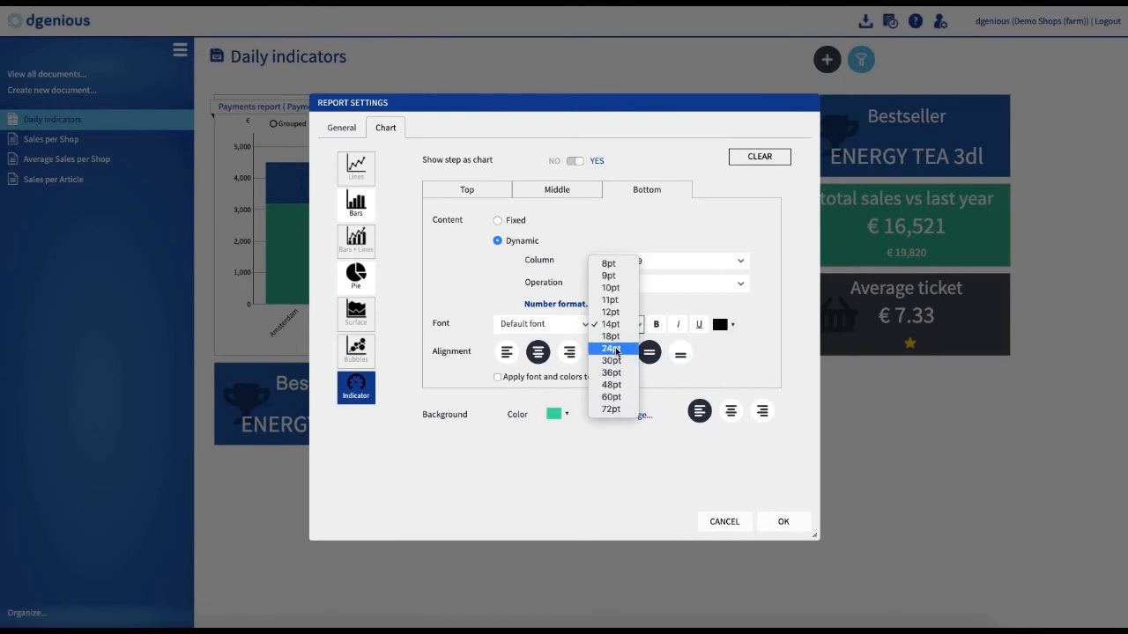
pyautogui.click(615, 349)
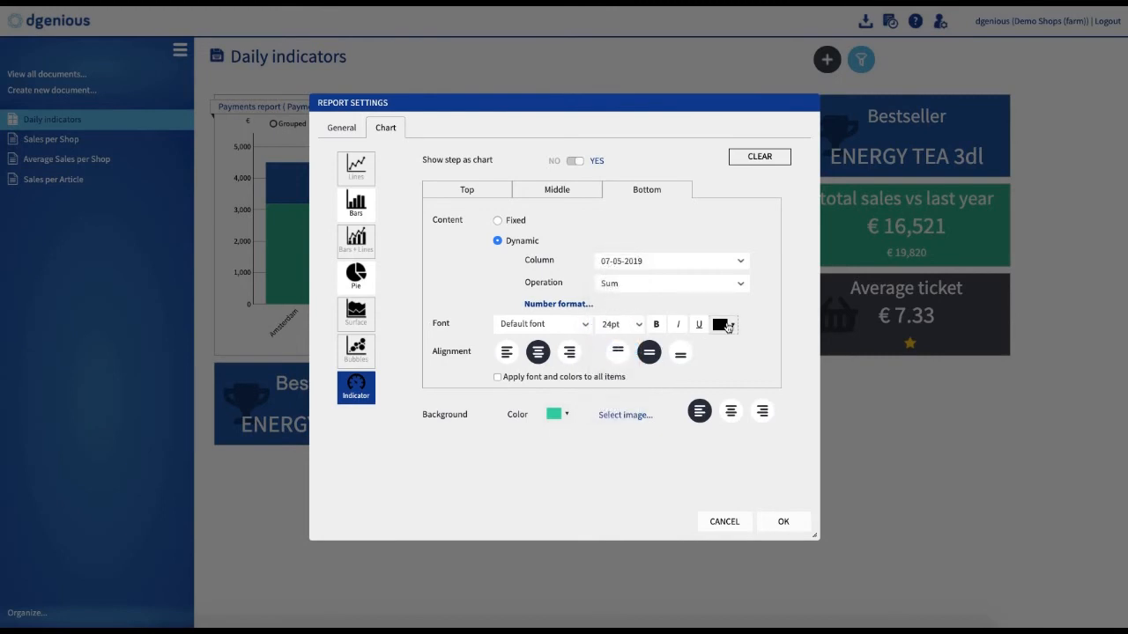
pyautogui.click(732, 326)
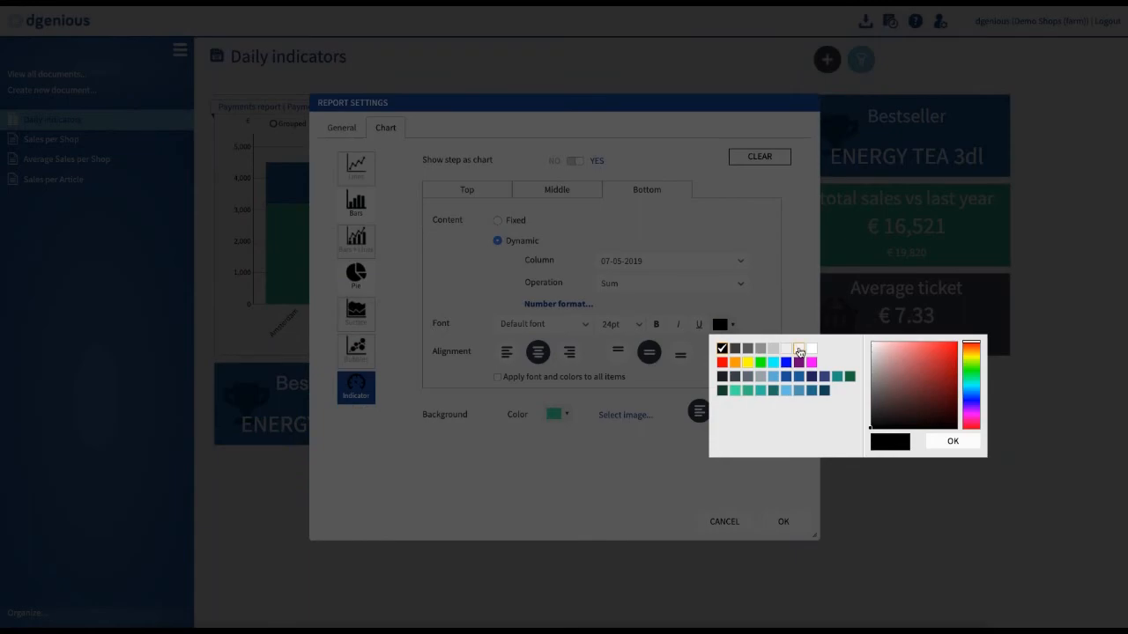
pyautogui.click(790, 350)
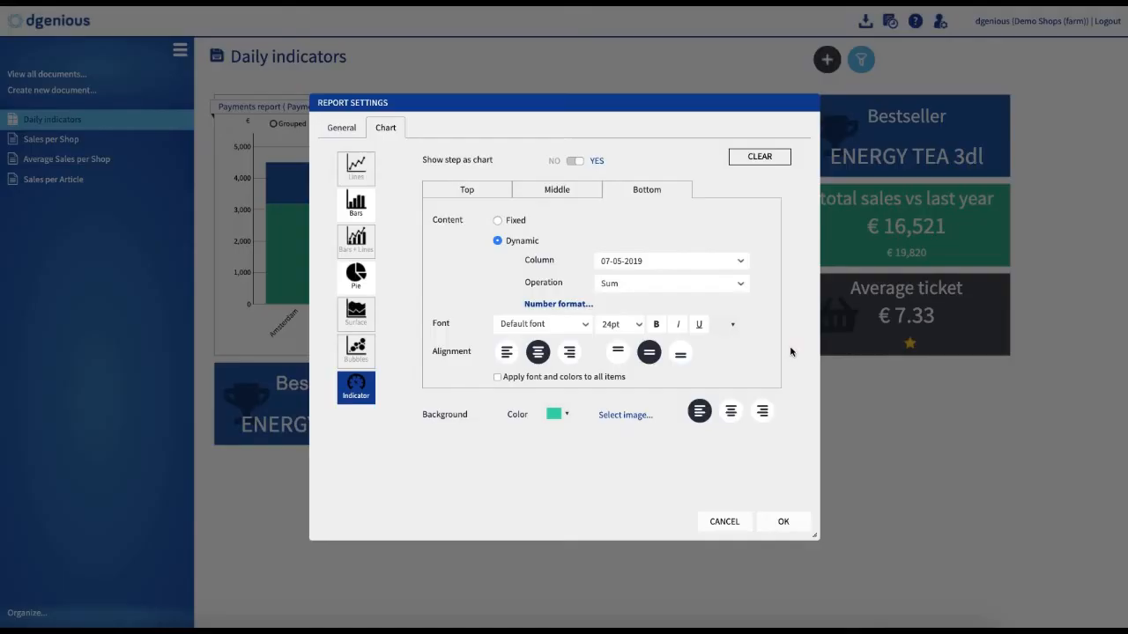
pyautogui.click(783, 523)
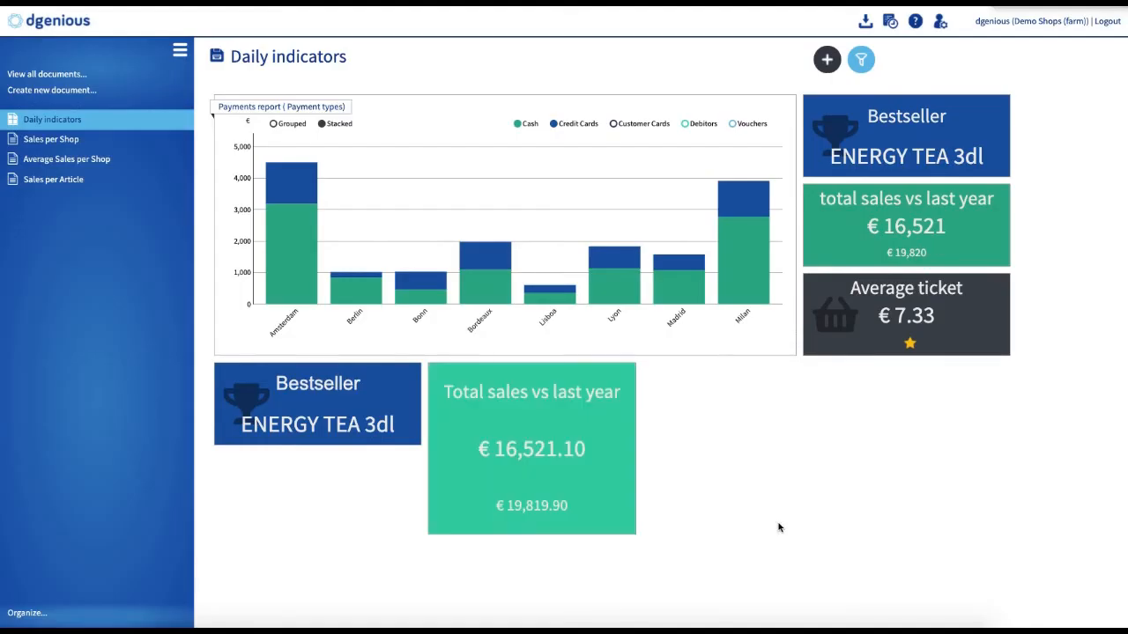
pyautogui.moveTo(628, 533); pyautogui.dragTo(625, 440)
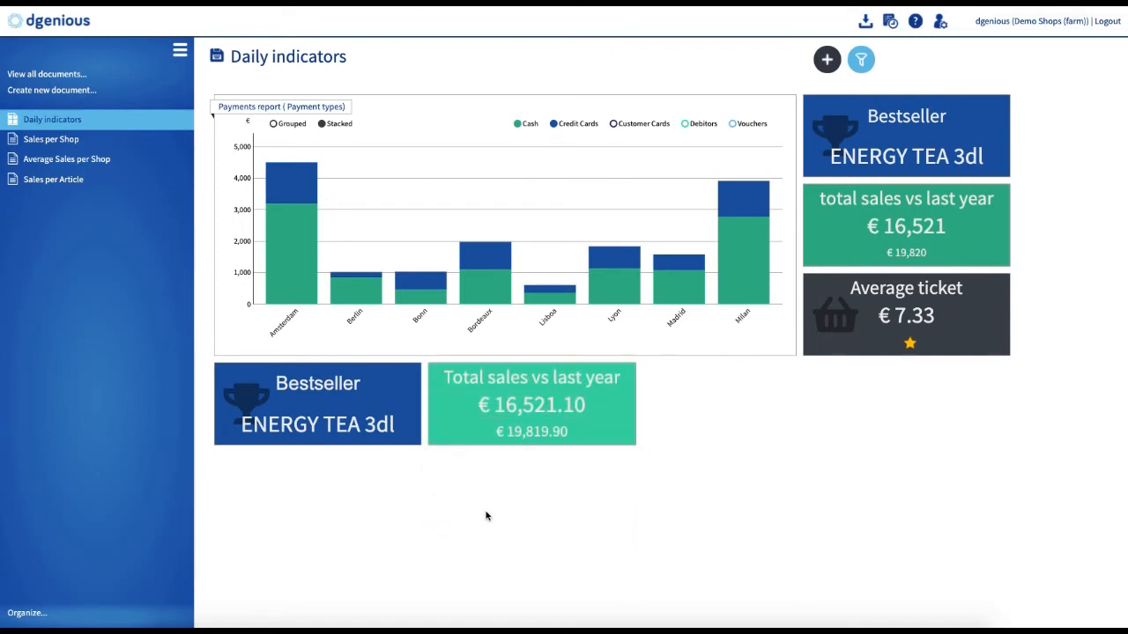
# Step: Set the Middle item's number format to 0 decimals
pyautogui.click(438, 376)
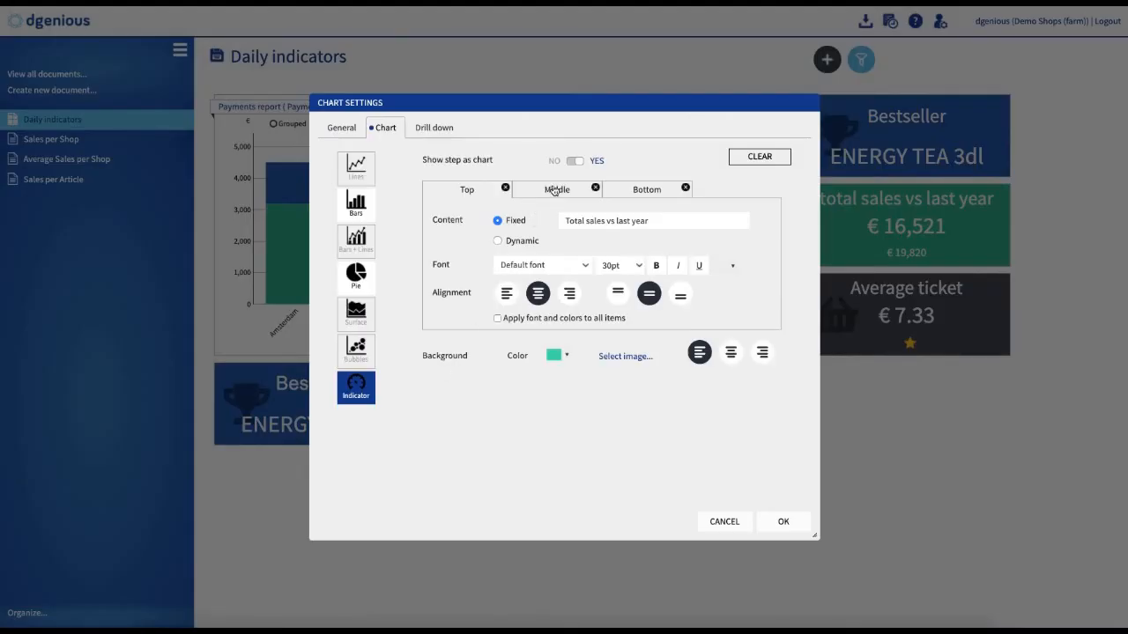
pyautogui.click(553, 190)
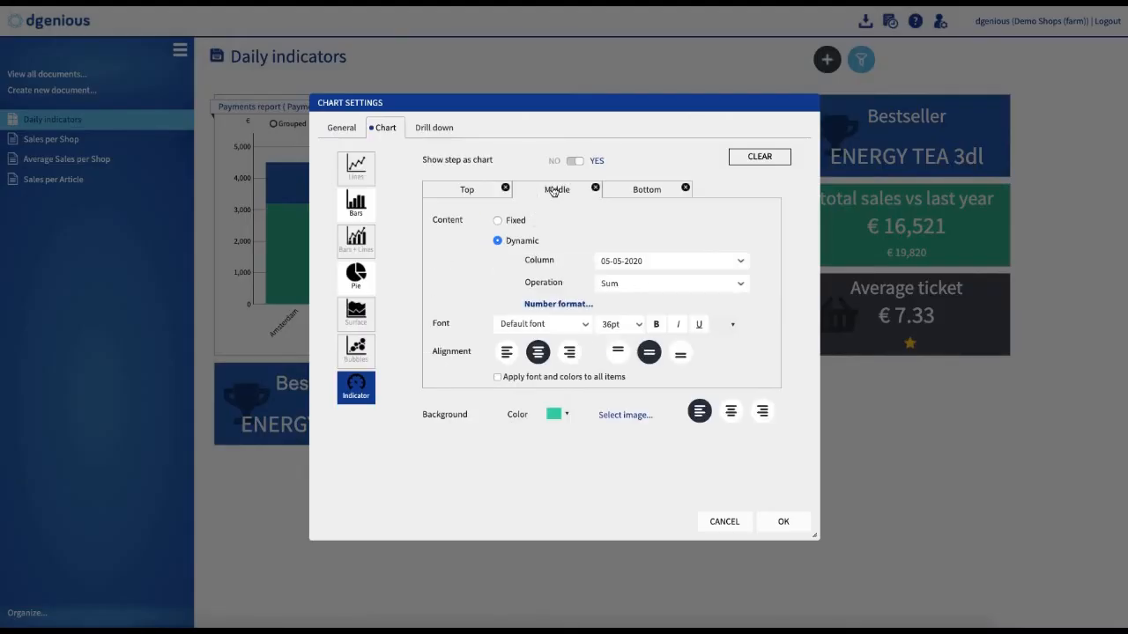
pyautogui.click(557, 307)
pyautogui.moveTo(502, 189); pyautogui.dragTo(355, 185)
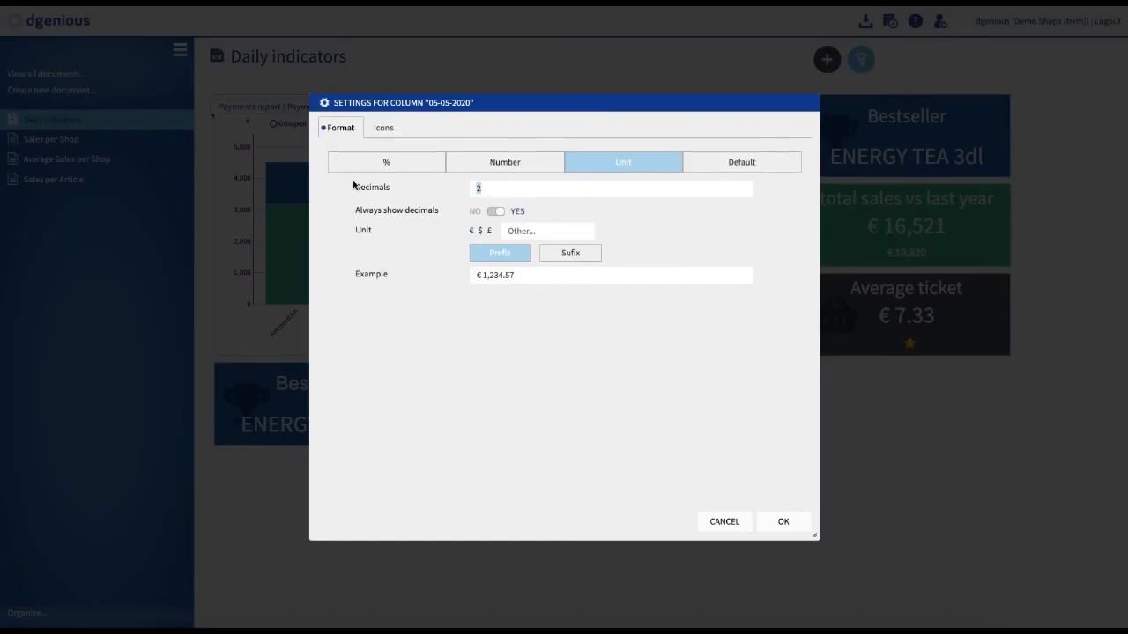
pyautogui.write('0')
pyautogui.click(784, 522)
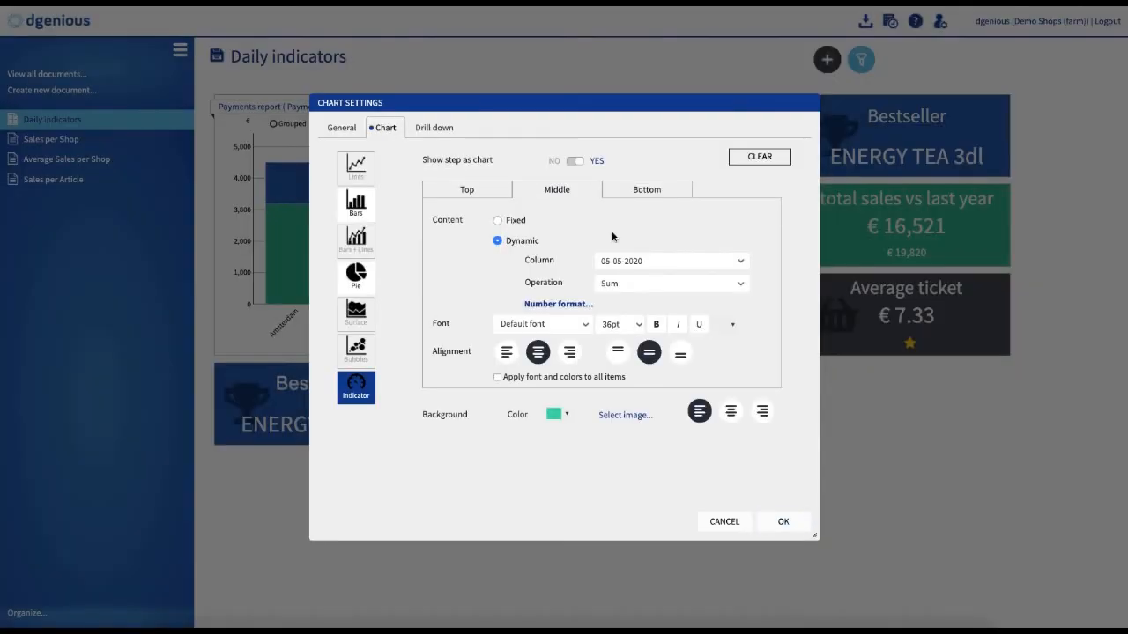
# Step: Set the Bottom item's number format to 0 decimals and apply the tile settings
pyautogui.click(649, 190)
pyautogui.click(566, 308)
pyautogui.click(460, 186)
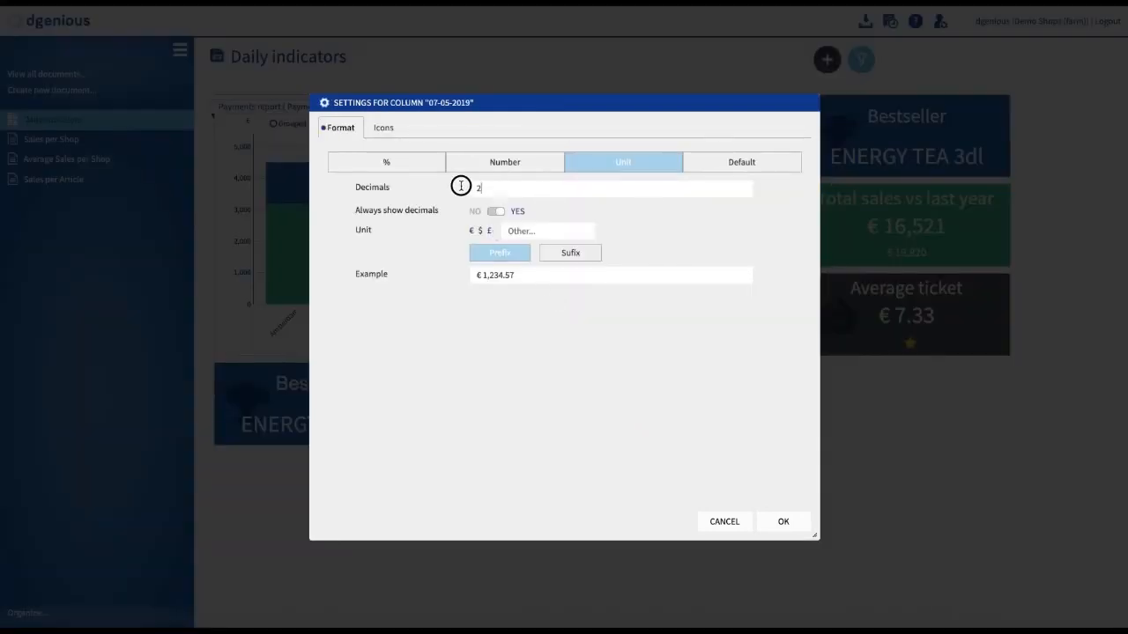
pyautogui.click(787, 526)
pyautogui.click(788, 527)
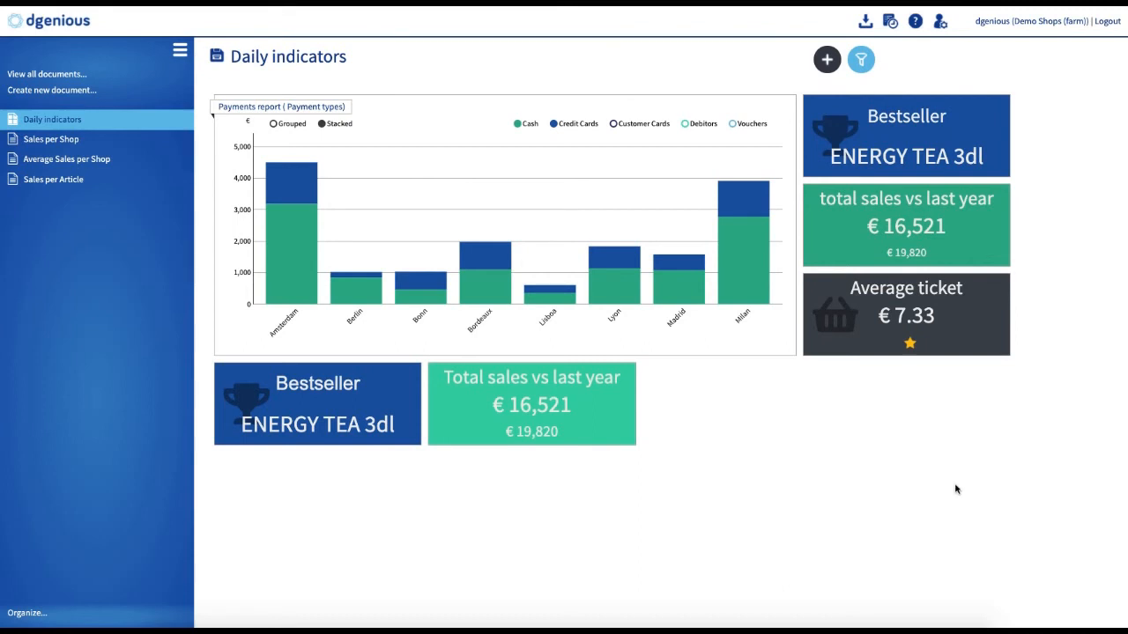
# Step: Open the Average ticket tile's chart settings and examine the Middle item's column and operation
pyautogui.moveTo(830, 304)
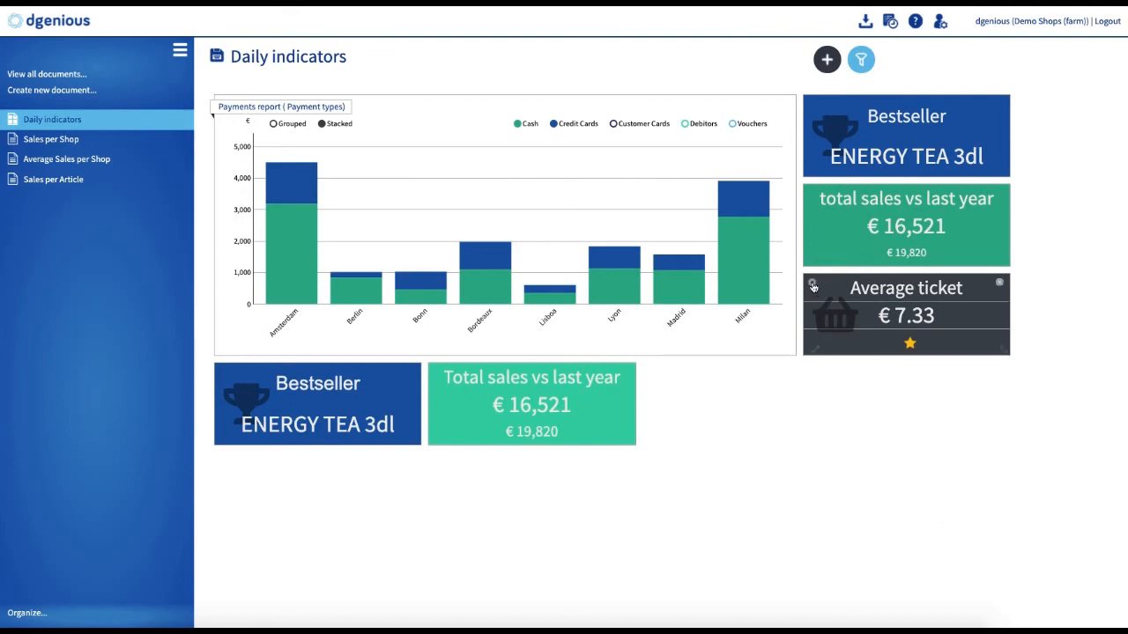
pyautogui.click(812, 284)
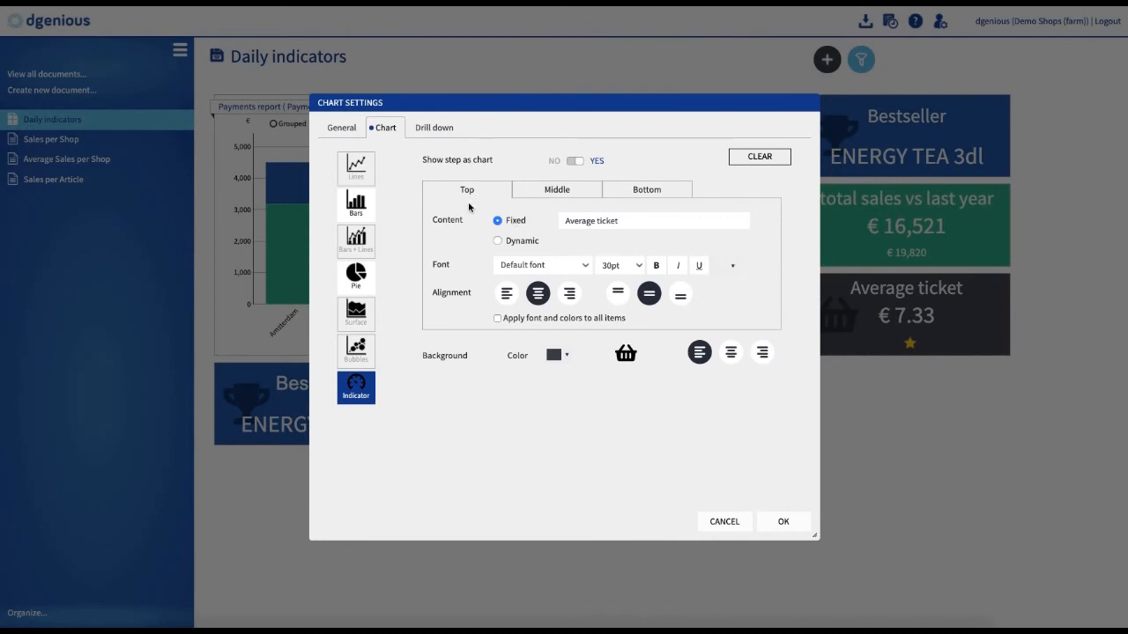
pyautogui.click(560, 194)
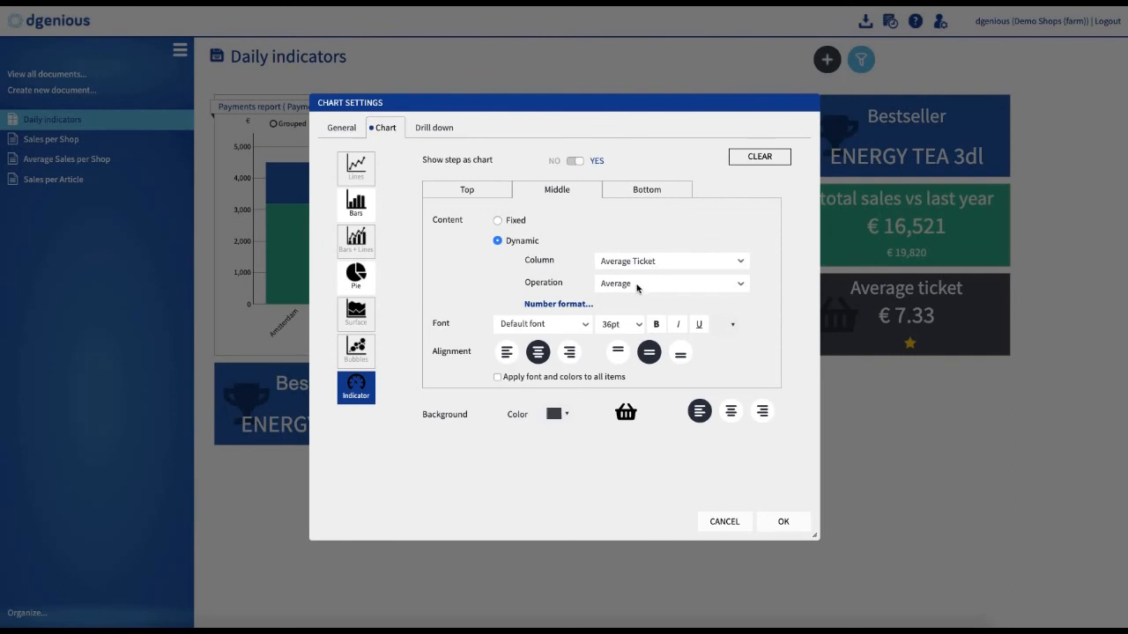
pyautogui.click(739, 284)
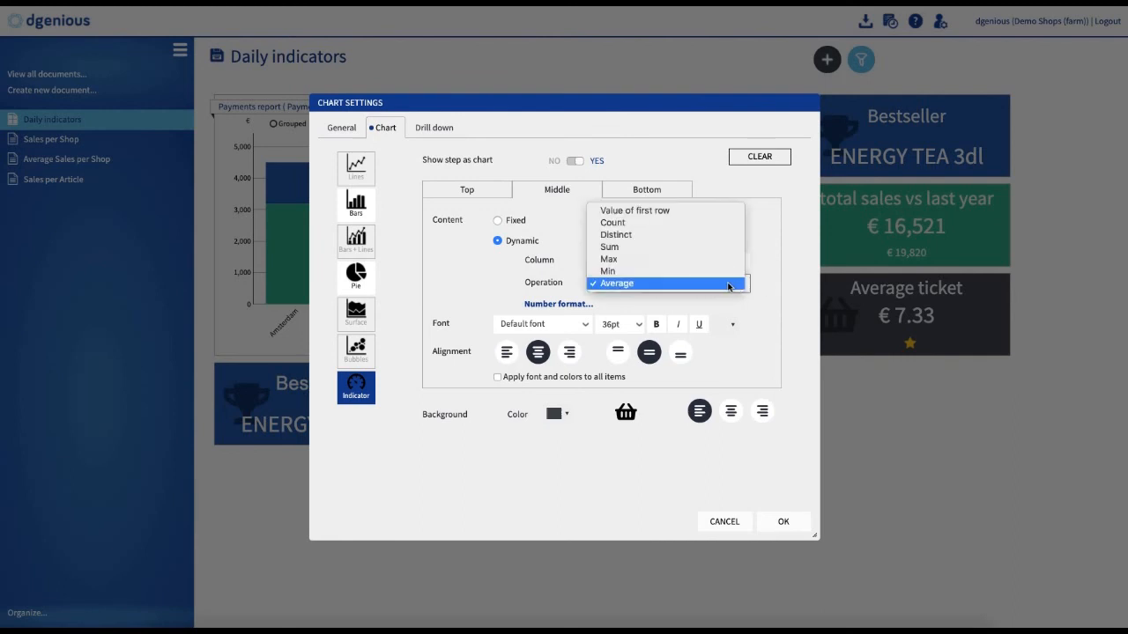
pyautogui.click(629, 283)
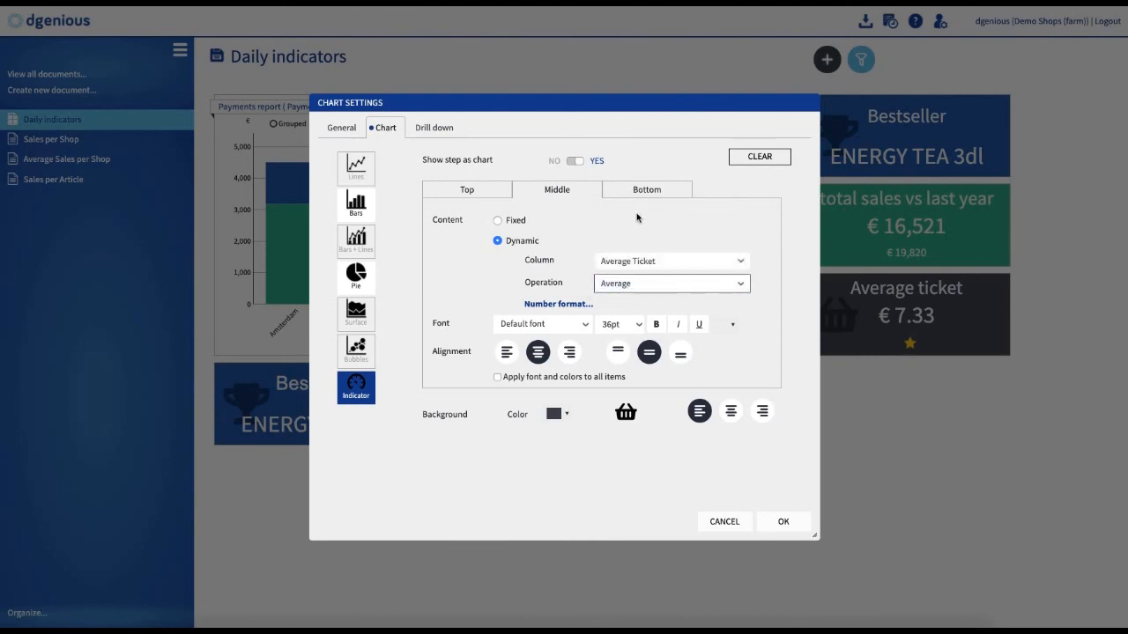
# Step: Examine the Bottom item's number format and icon settings for Average Ticket, then close the dialogs
pyautogui.click(618, 192)
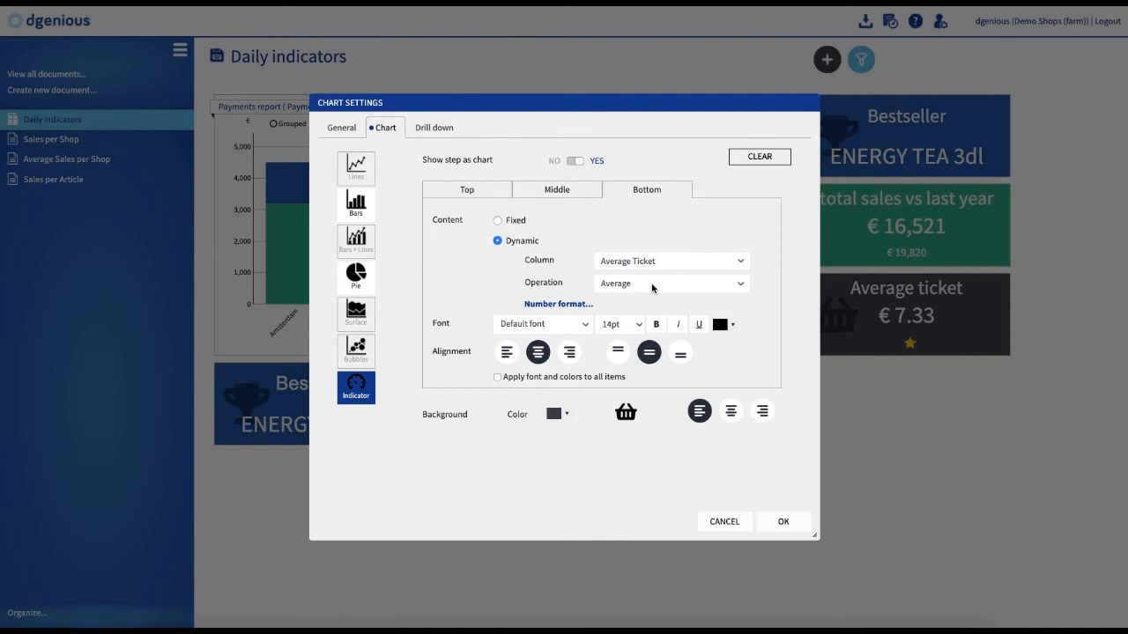
pyautogui.click(557, 304)
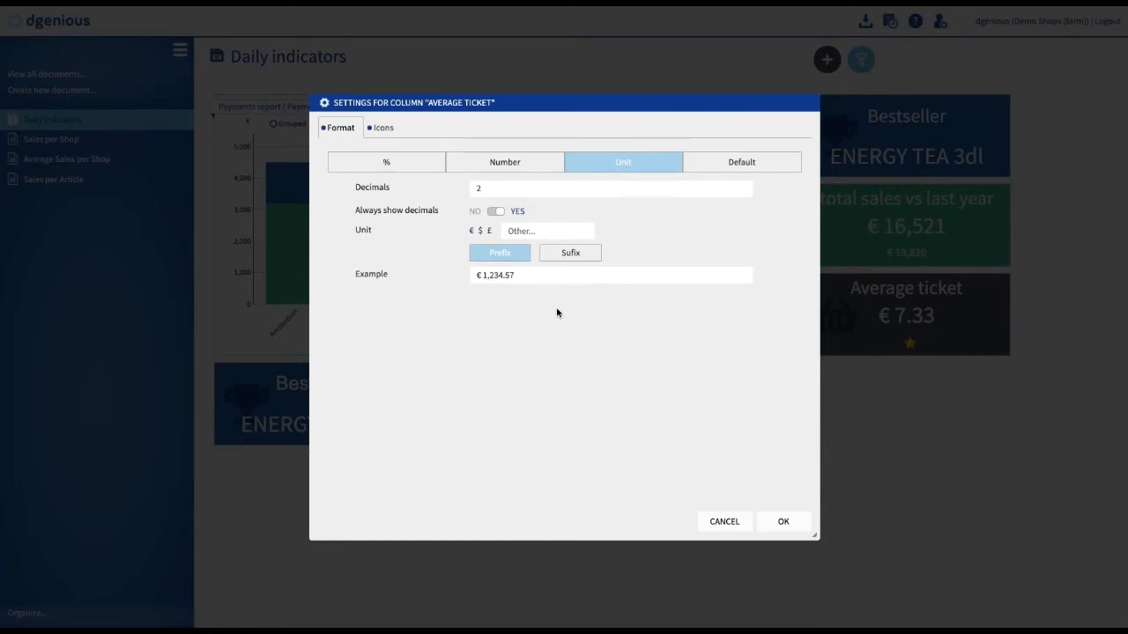
pyautogui.click(382, 128)
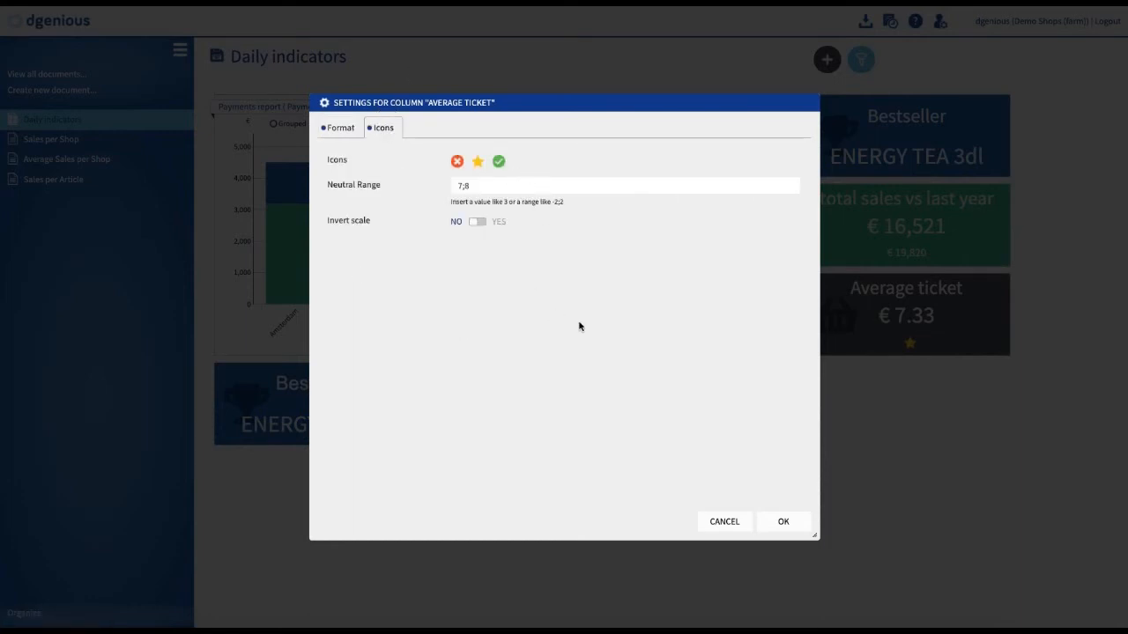
pyautogui.click(478, 163)
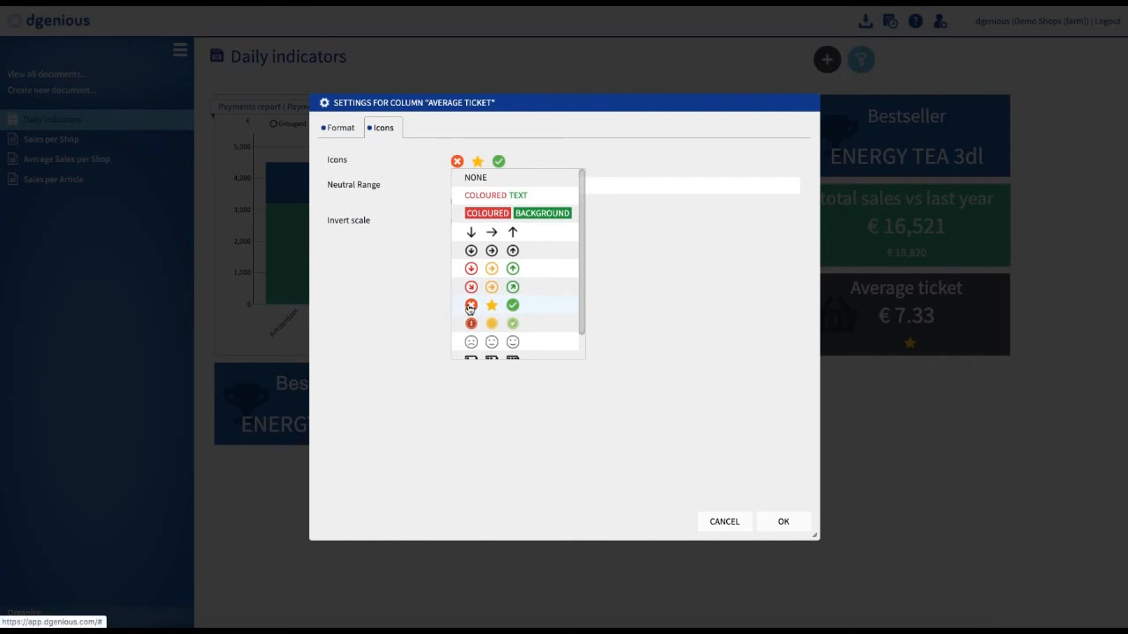
pyautogui.click(666, 308)
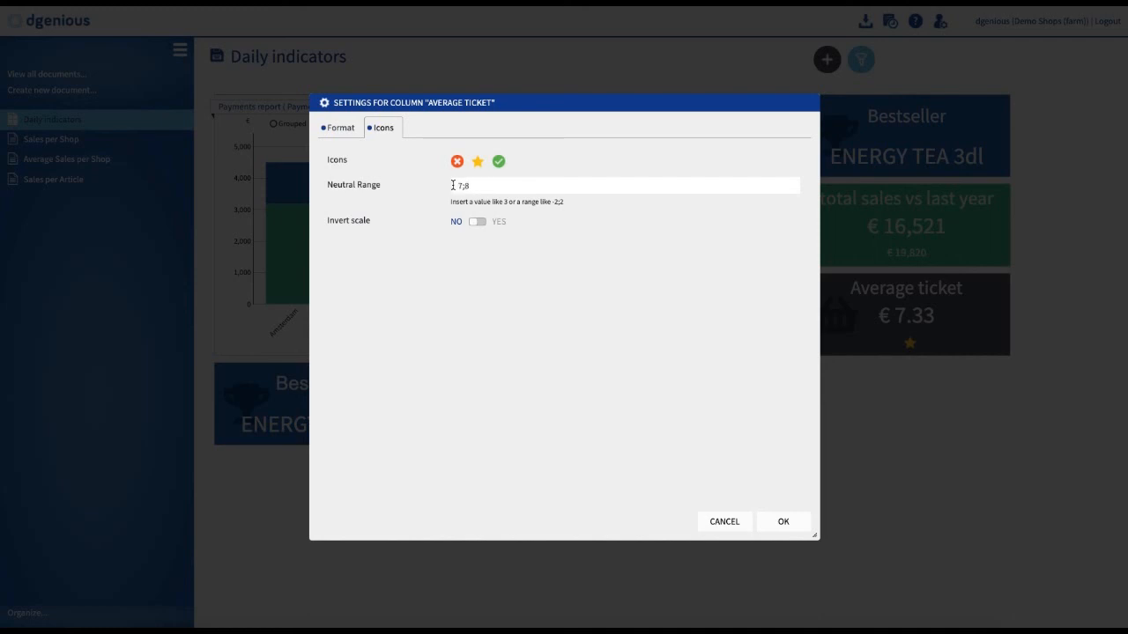
pyautogui.click(793, 522)
pyautogui.click(788, 523)
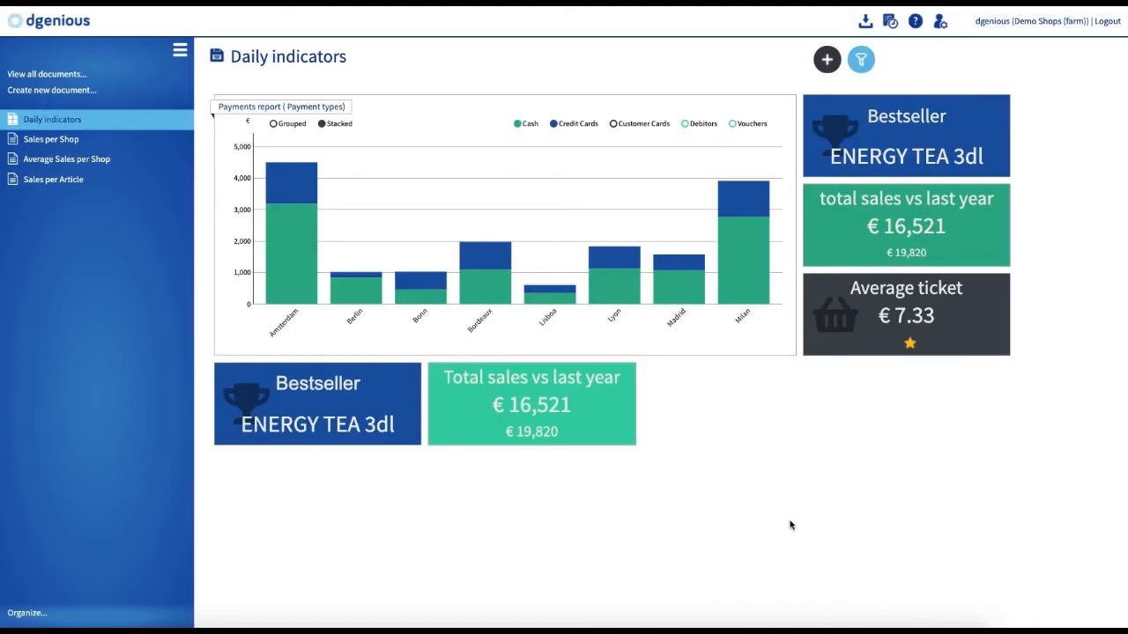